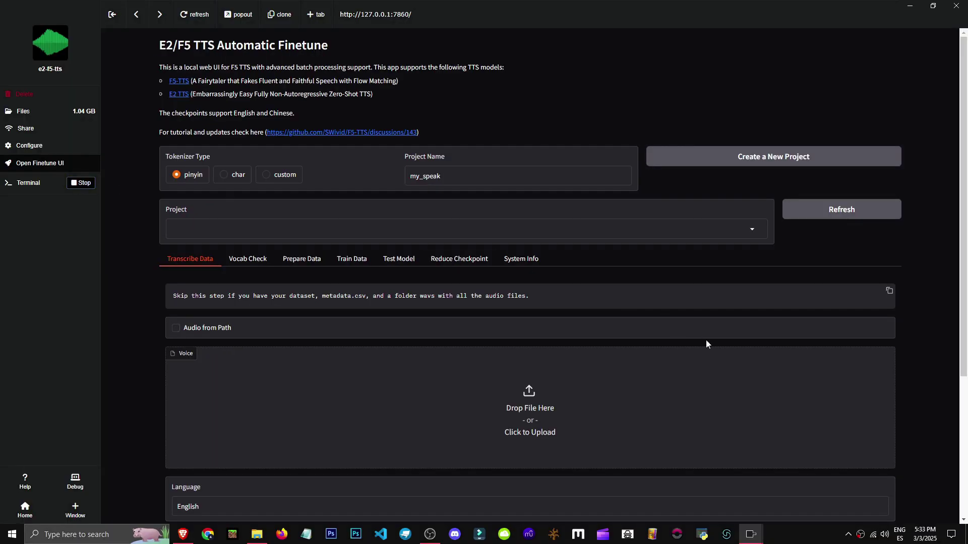
Stop the running finetune interface of e2-f5-tts and open its custom models listing on Hugging Face.
scroll(111, 284, "down", 3)
scroll(173, 279, "up", 3)
left_click(80, 182)
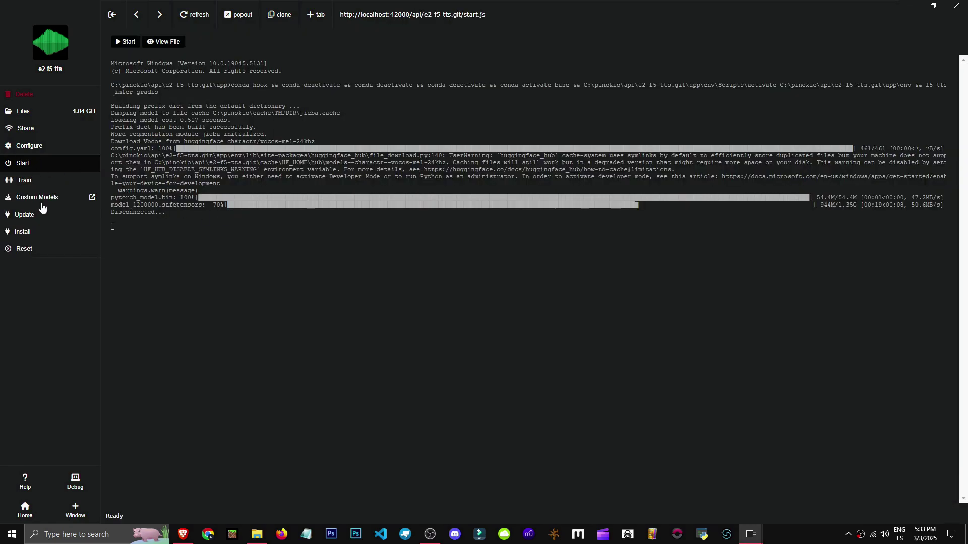
left_click(41, 200)
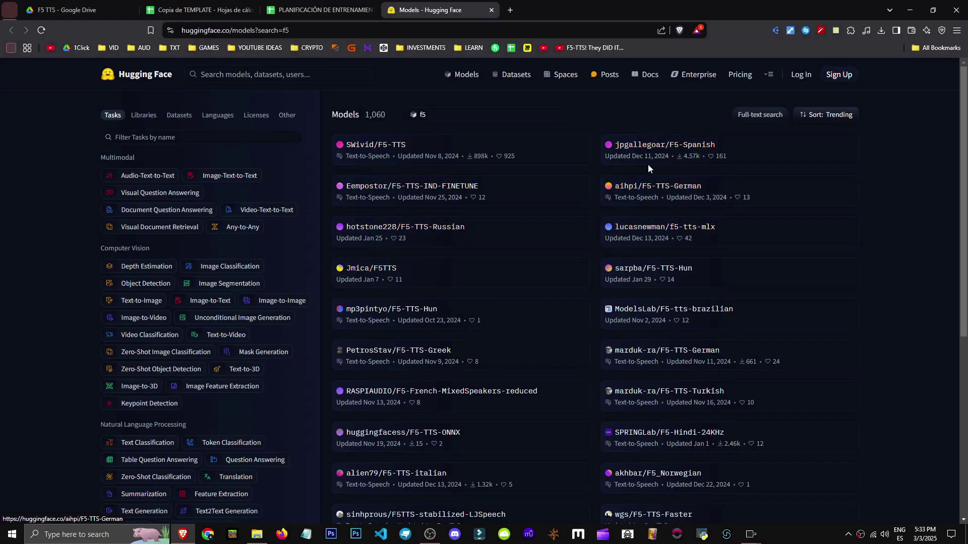
Open the files of the F5-Spanish model and download model_1200000.safetensors to the Downloads folder.
scroll(655, 302, "down", 6)
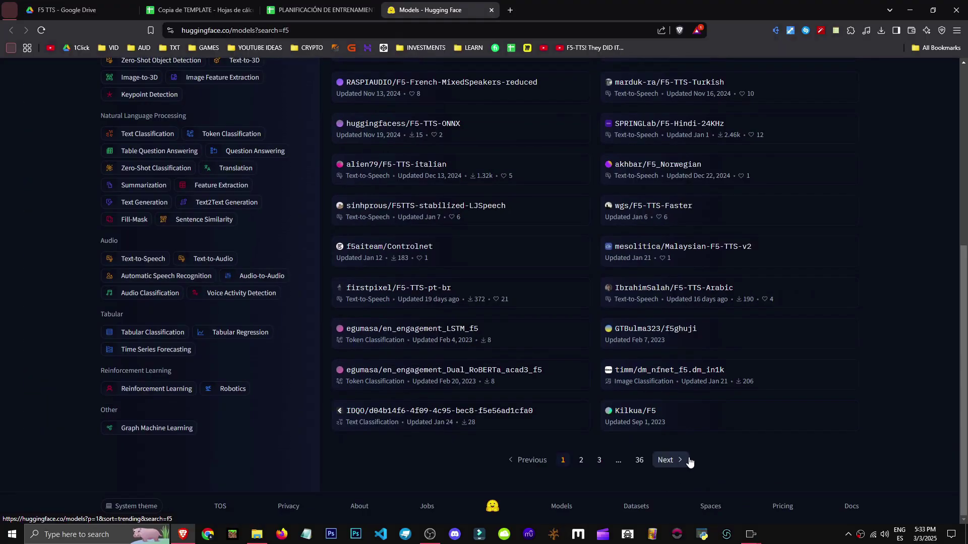
scroll(689, 460, "up", 10)
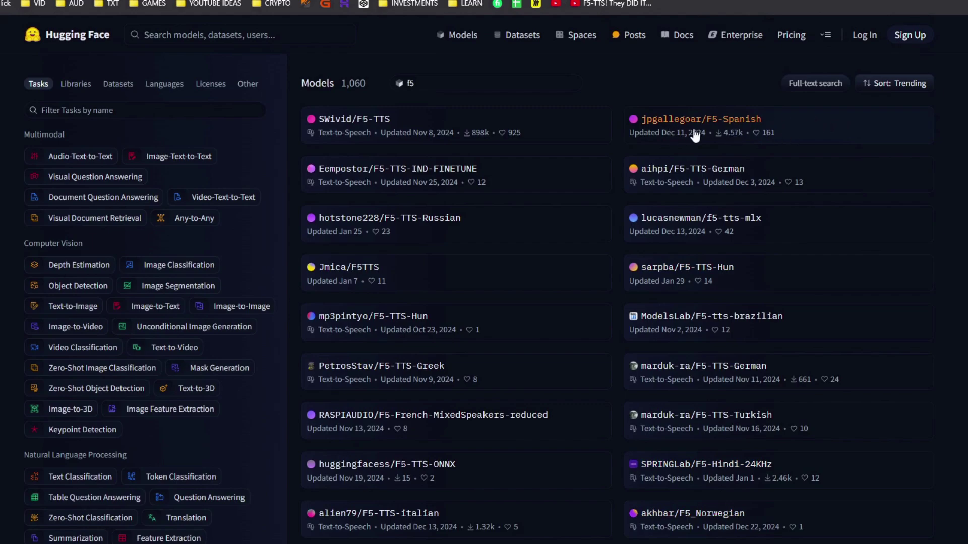
left_click(877, 130)
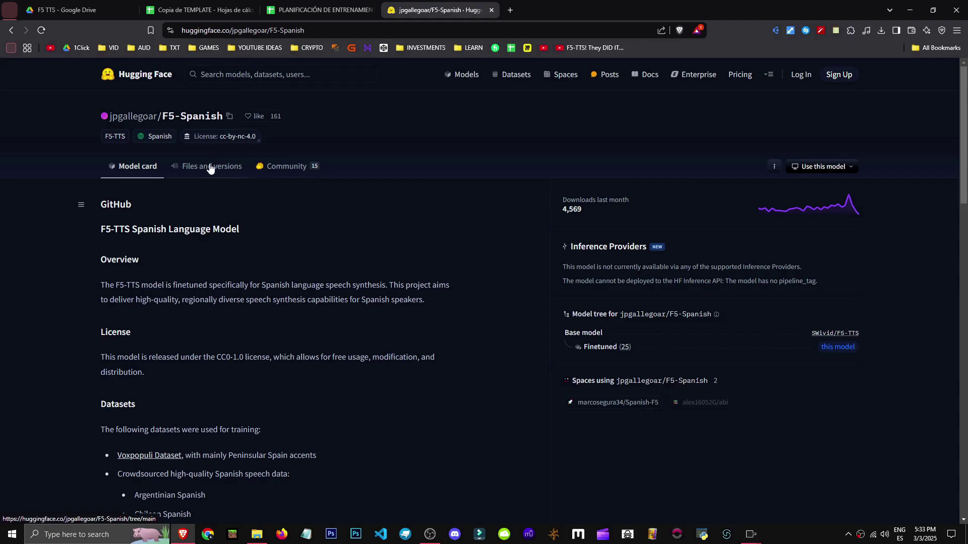
left_click(210, 168)
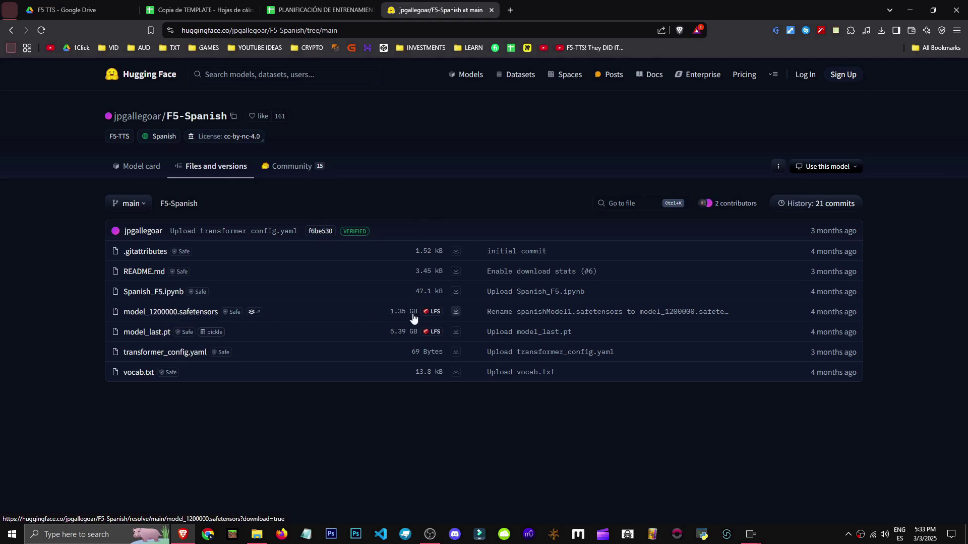
left_click(456, 313)
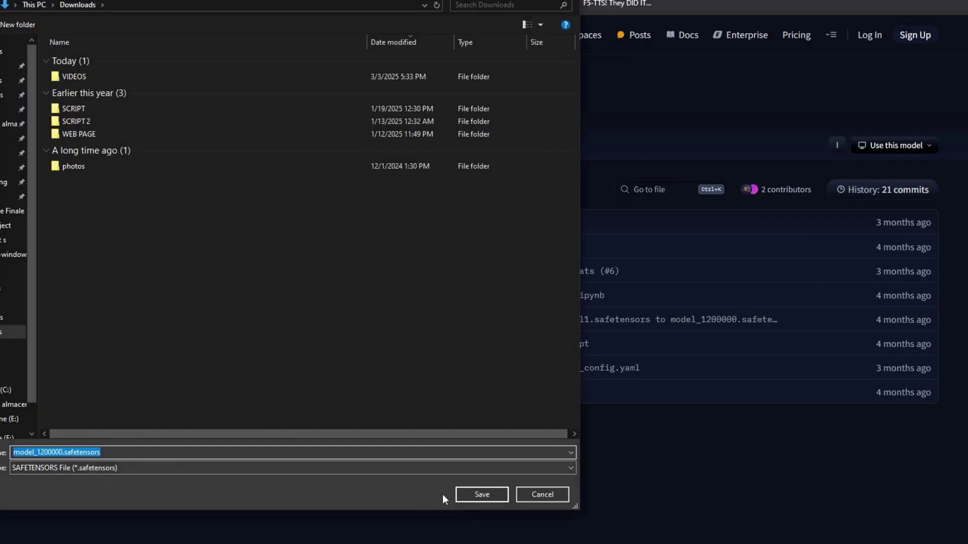
left_click(482, 494)
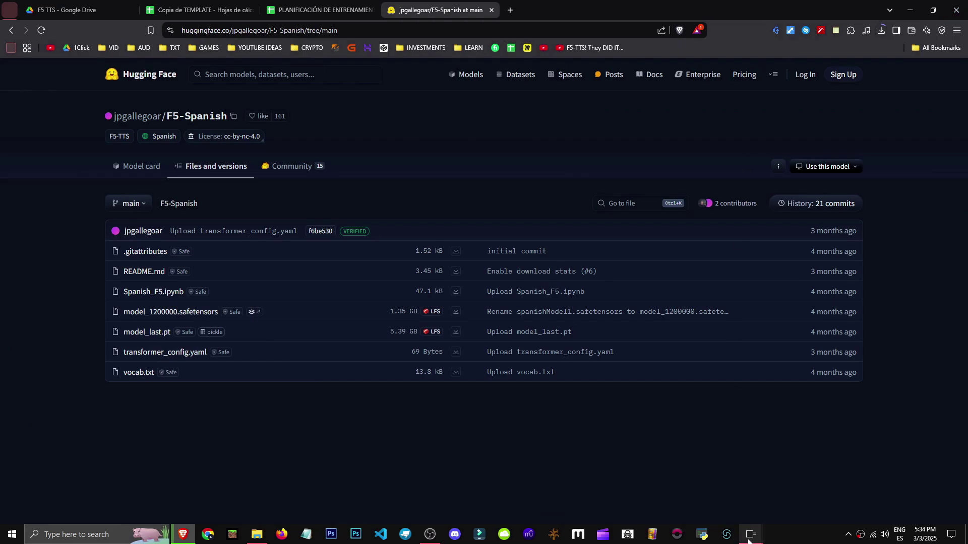
Return to the e2-f5-tts app in Pinokio and open its e2-f5-tts.git folder in File Explorer.
mouse_move(751, 534)
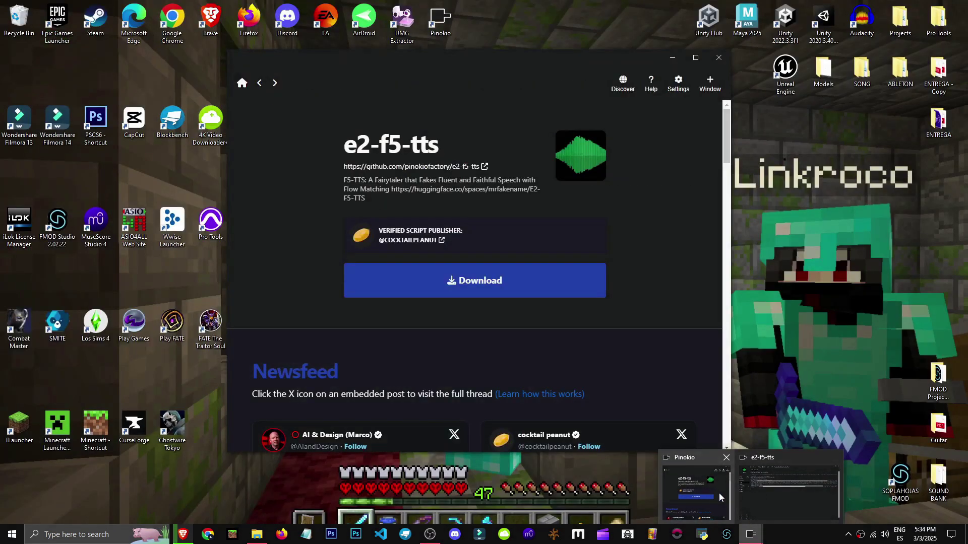
left_click(756, 492)
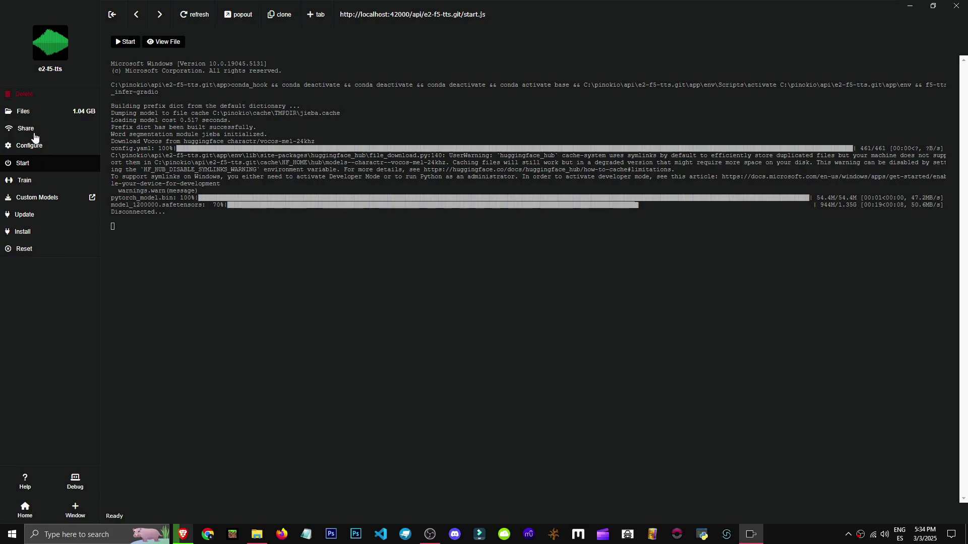
left_click(31, 112)
left_click(125, 71)
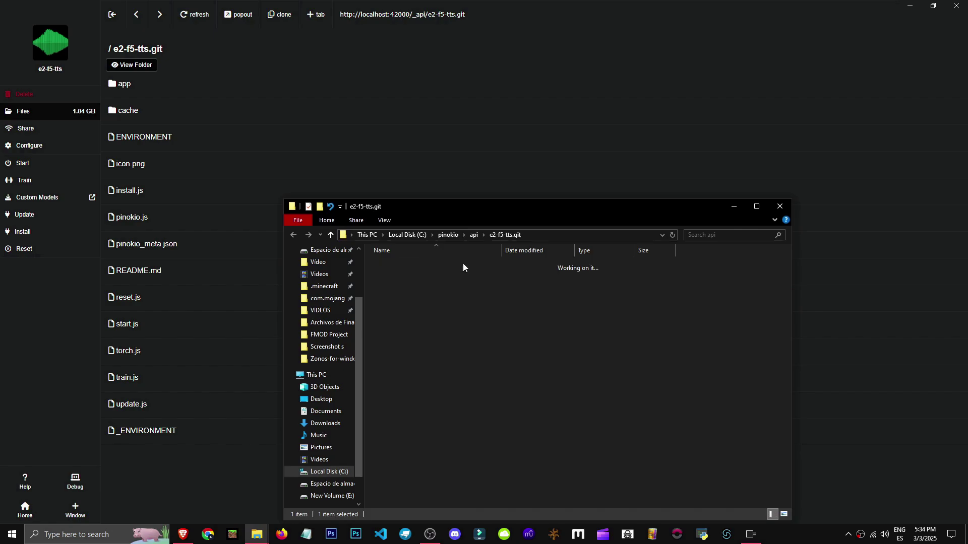
Go into cache, HF_HOME, hub, models--SWivid--F5-TTS, snapshots, the hash-named folder and finally F5TTS_Base.
double_click(462, 263)
left_click(434, 290)
double_click(436, 295)
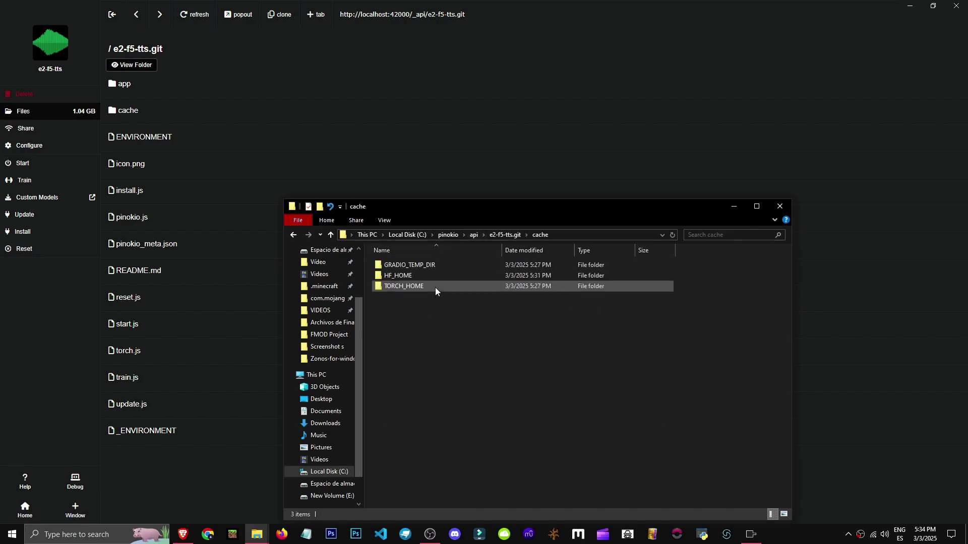
double_click(431, 275)
double_click(435, 266)
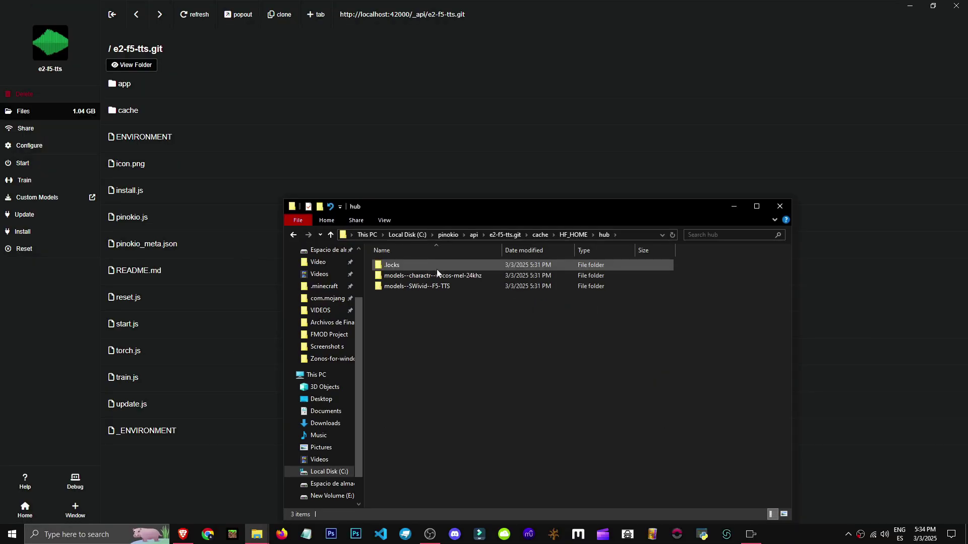
double_click(470, 286)
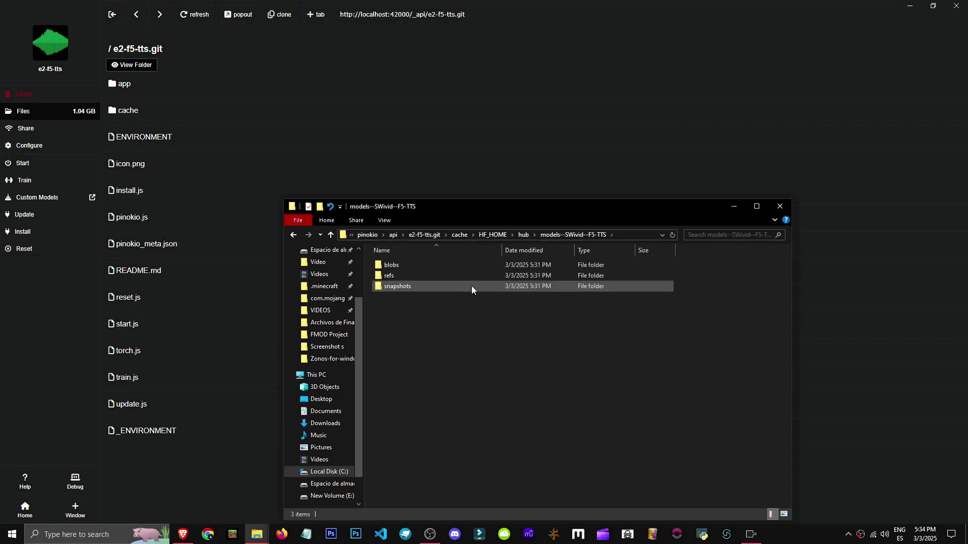
double_click(471, 286)
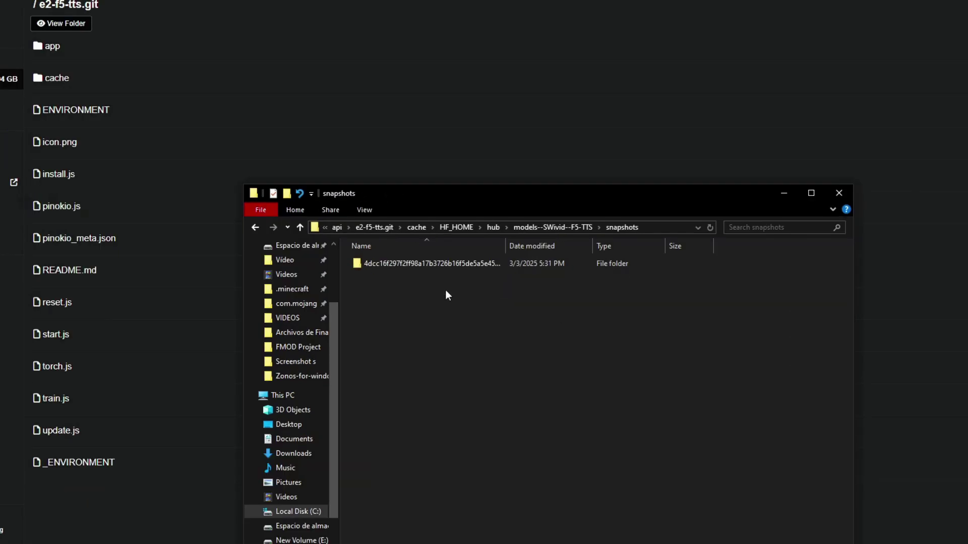
double_click(446, 269)
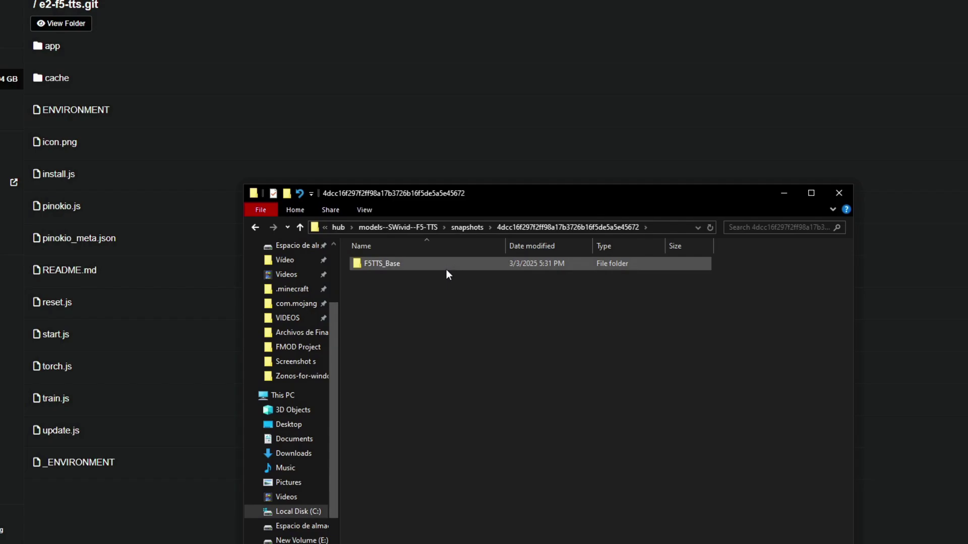
double_click(446, 269)
Move model_1200000.safetensors from Downloads into the F5TTS_Base folder and close the folder window.
left_click(257, 531)
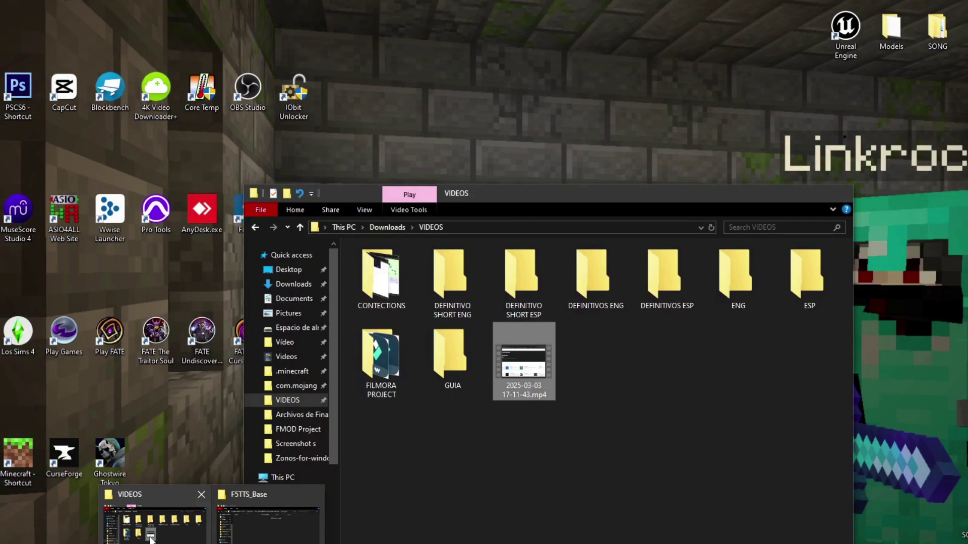
left_click(151, 534)
left_click(293, 284)
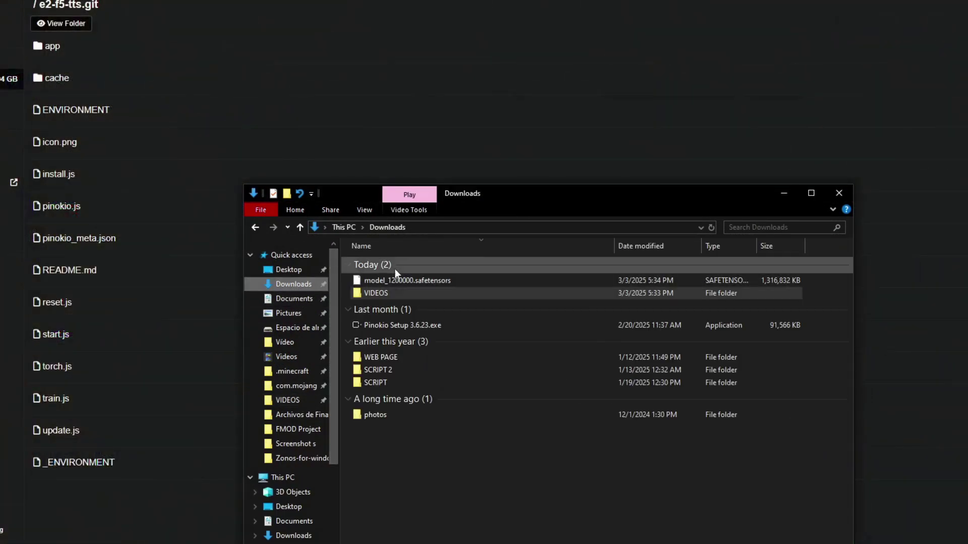
left_click(406, 281)
left_click_drag(496, 194, 101, 187)
left_click_drag(386, 267, 592, 330)
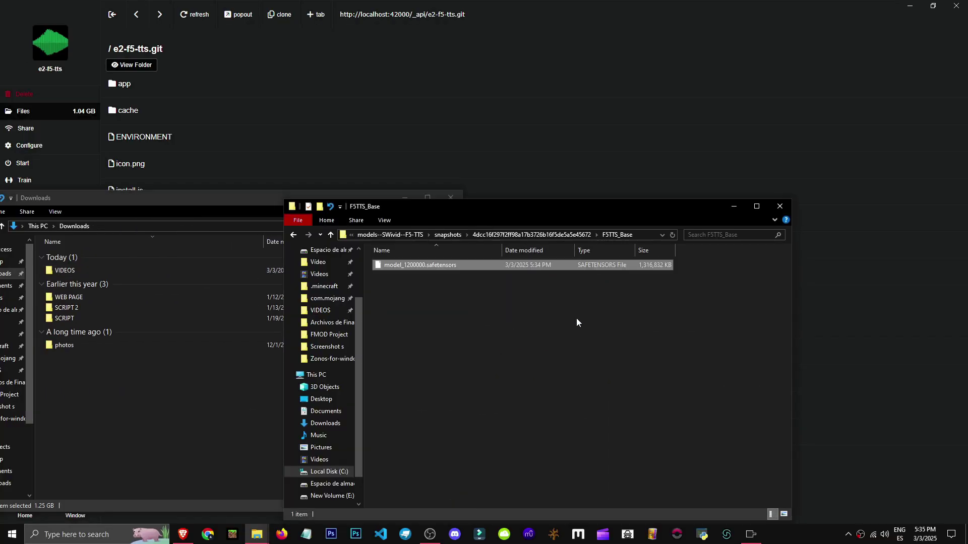
left_click(451, 197)
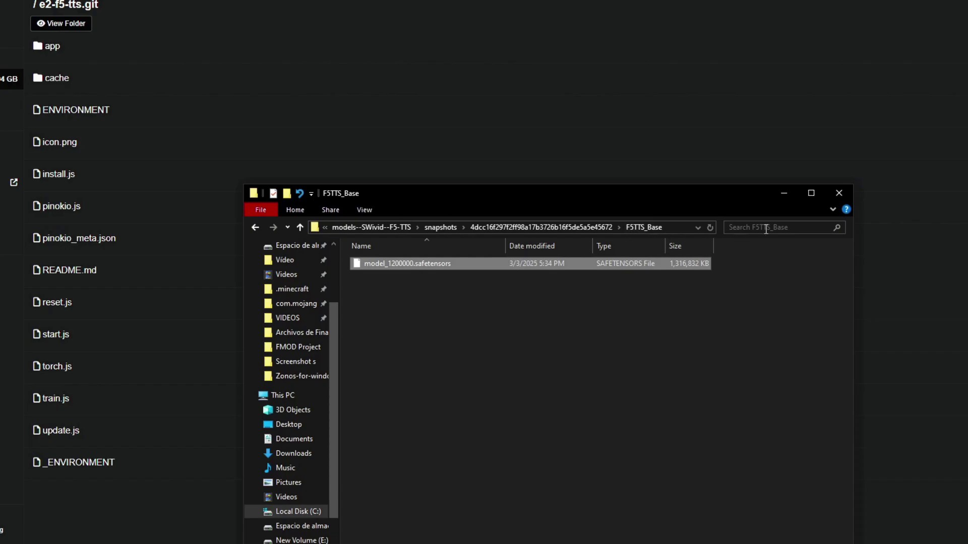
left_click(839, 193)
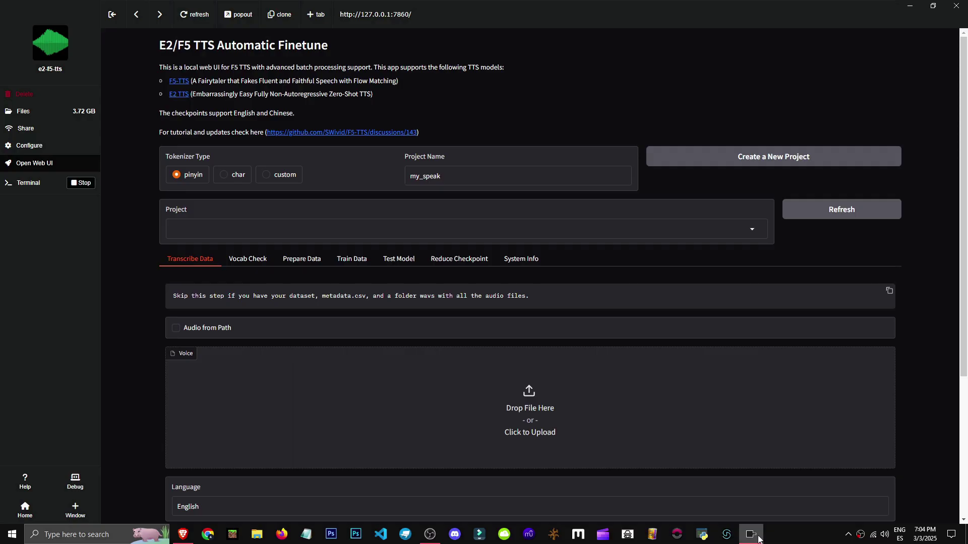
right_click(756, 535)
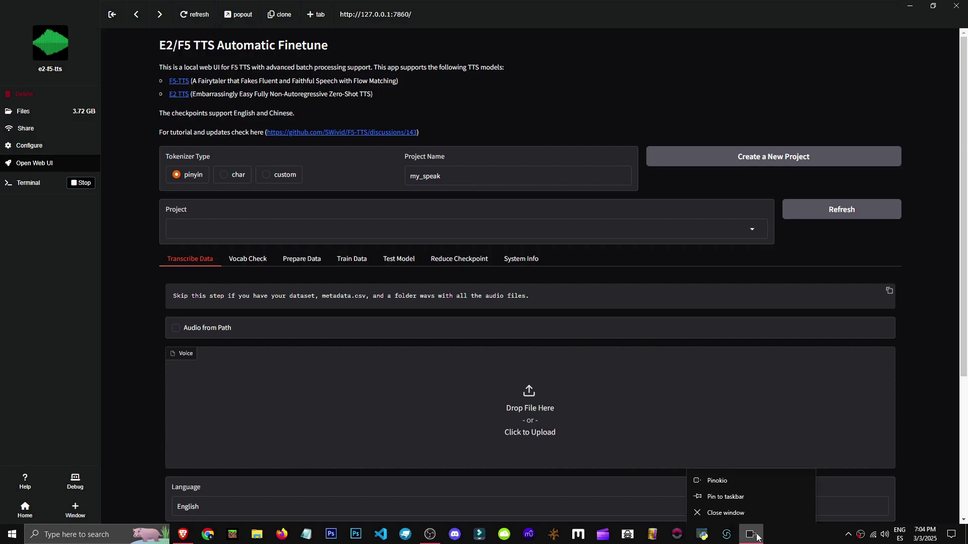
left_click(77, 286)
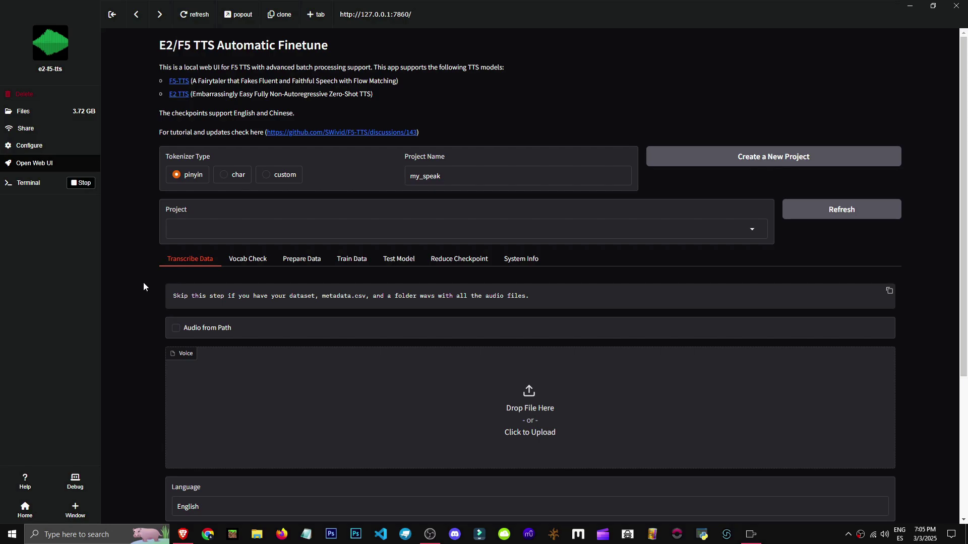
scroll(228, 234, "down", 3)
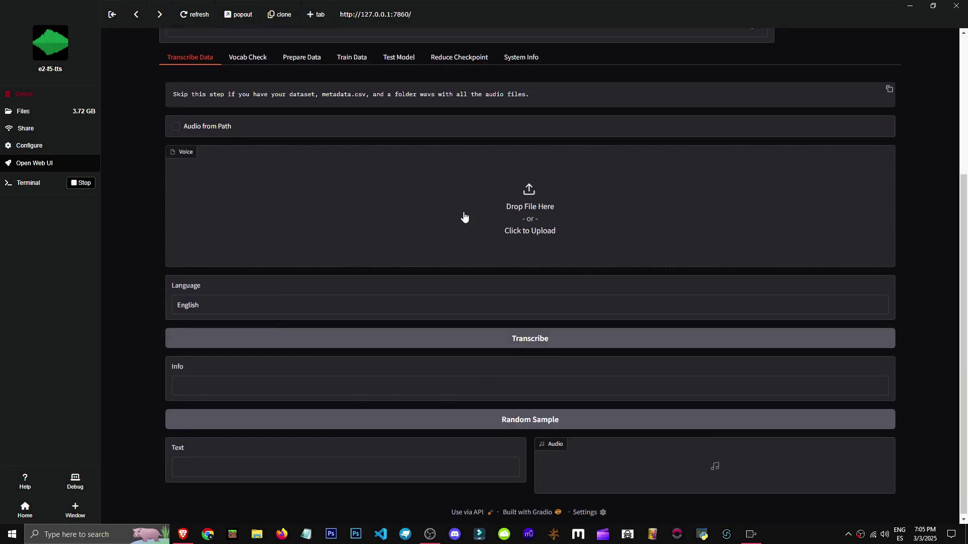
scroll(572, 428, "up", 3)
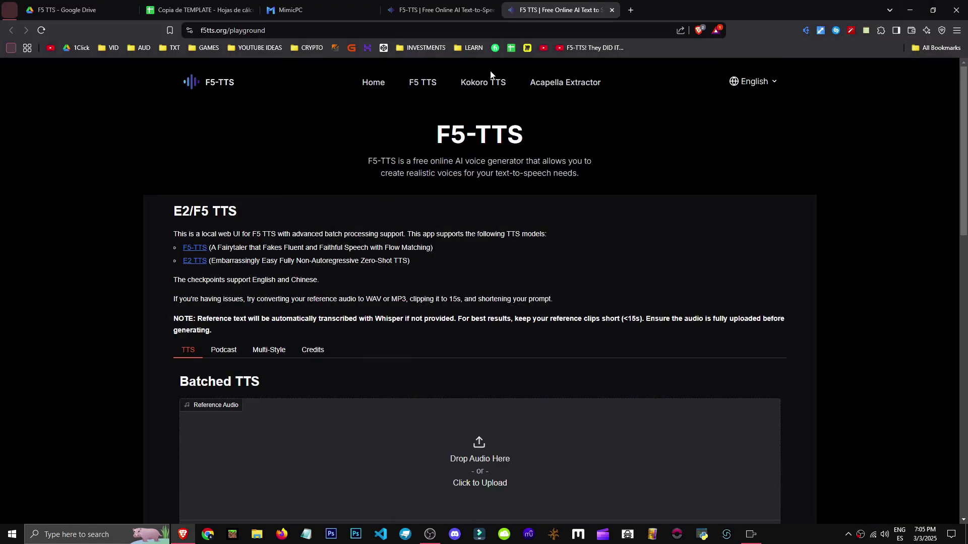
Switch to MimicPC in the browser and look through the list of own apps.
left_click(319, 9)
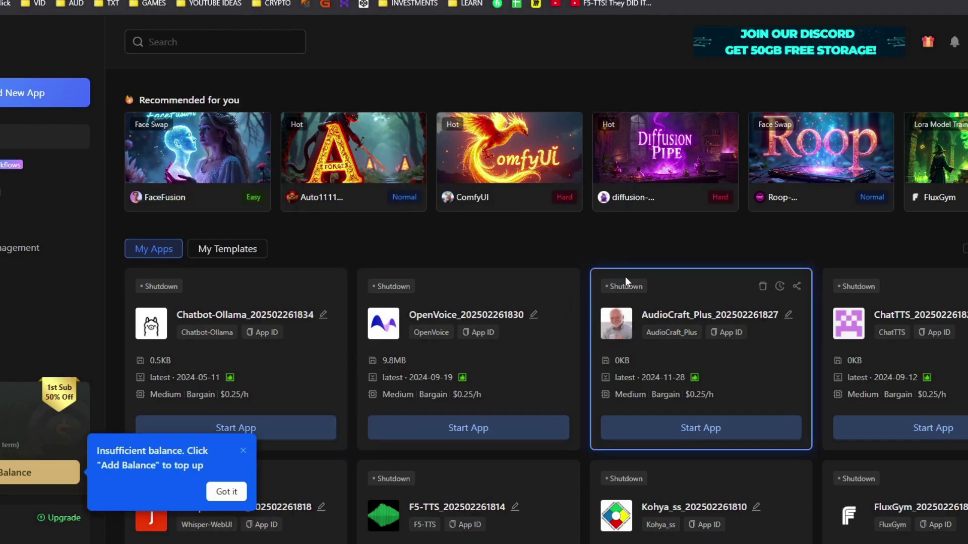
scroll(464, 386, "down", 3)
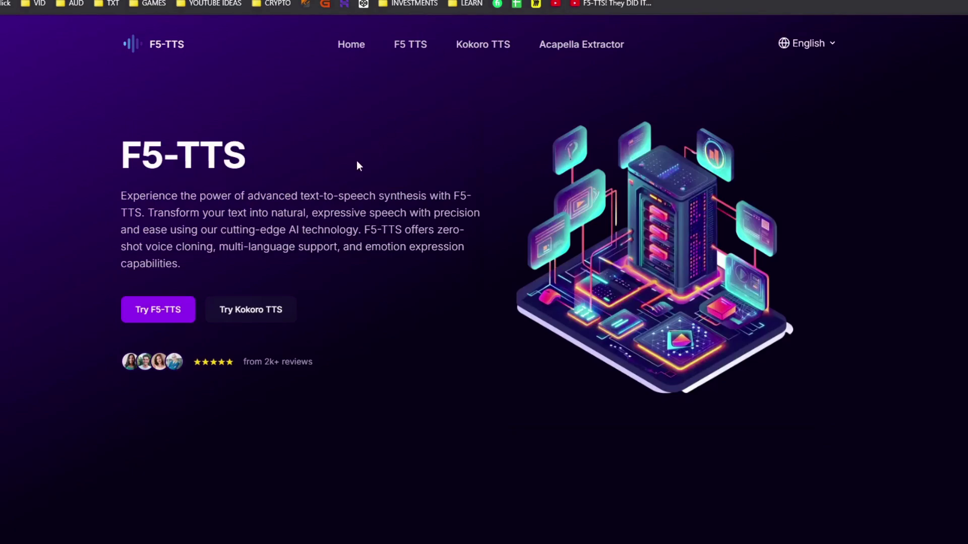
Search the web for "F5 TTS" and open the F5-TTS site and the Hugging Face Space results in separate tabs.
left_click(457, 30)
type("f5 tt")
key("Return")
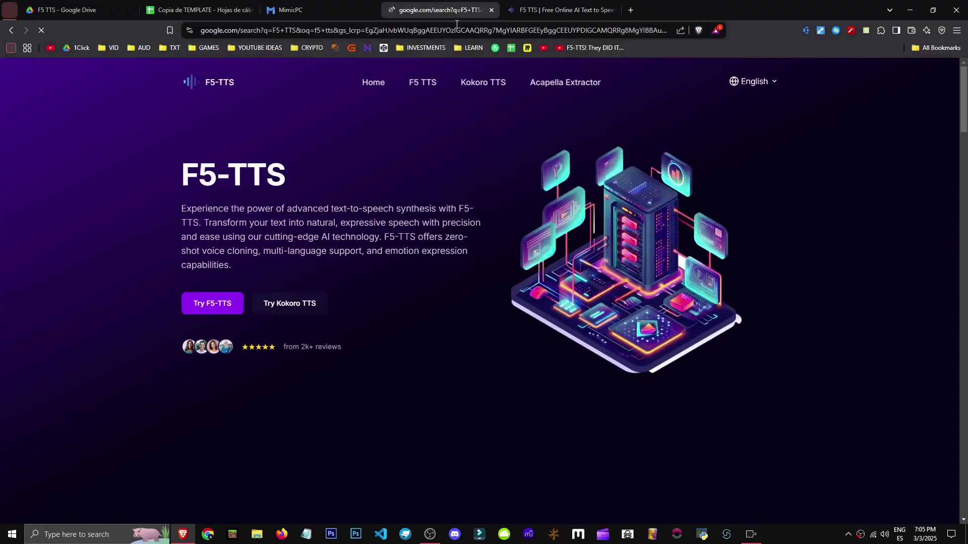
middle_click(258, 195)
middle_click(659, 8)
middle_click(263, 280)
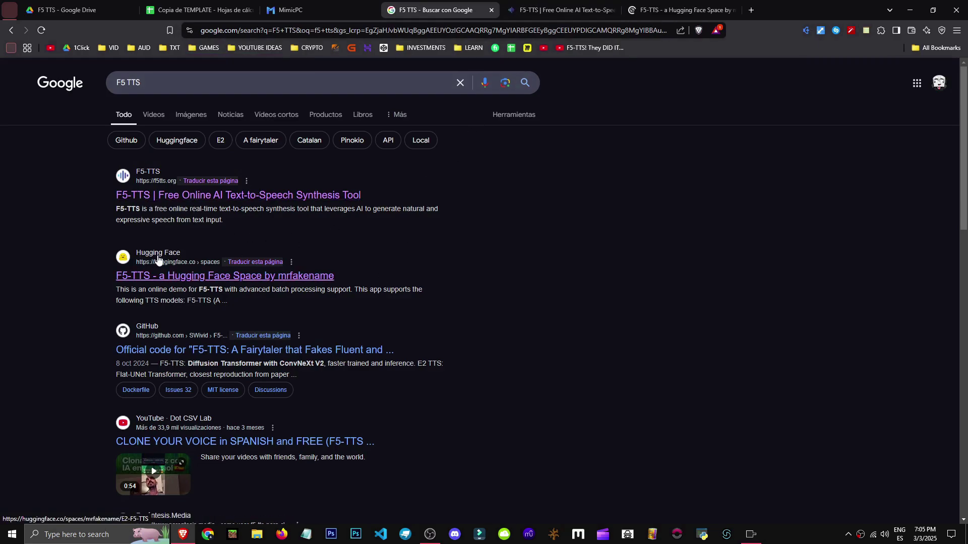
Open the F5-TTS site's playground and view the Batched TTS section of the Hugging Face Space.
key("ctrl+Tab")
left_click(206, 304)
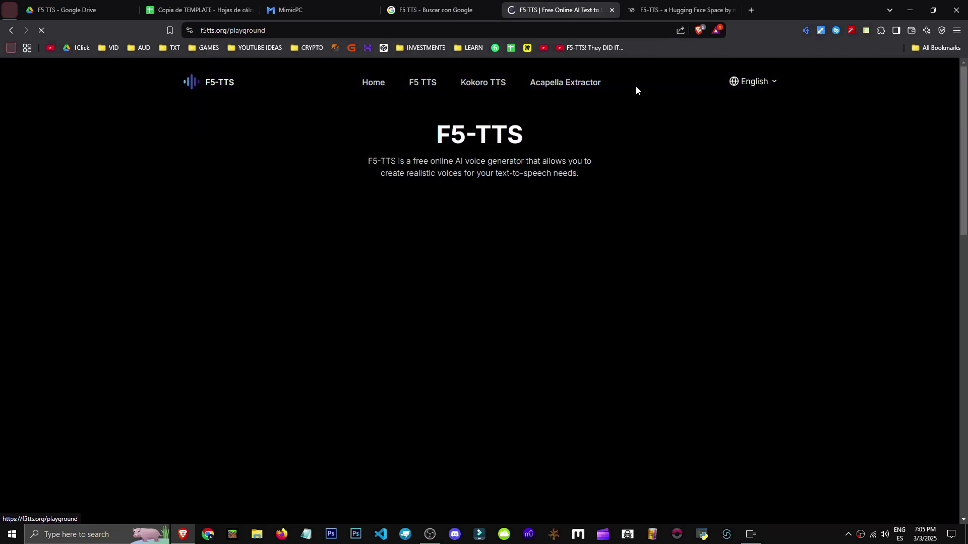
left_click(678, 10)
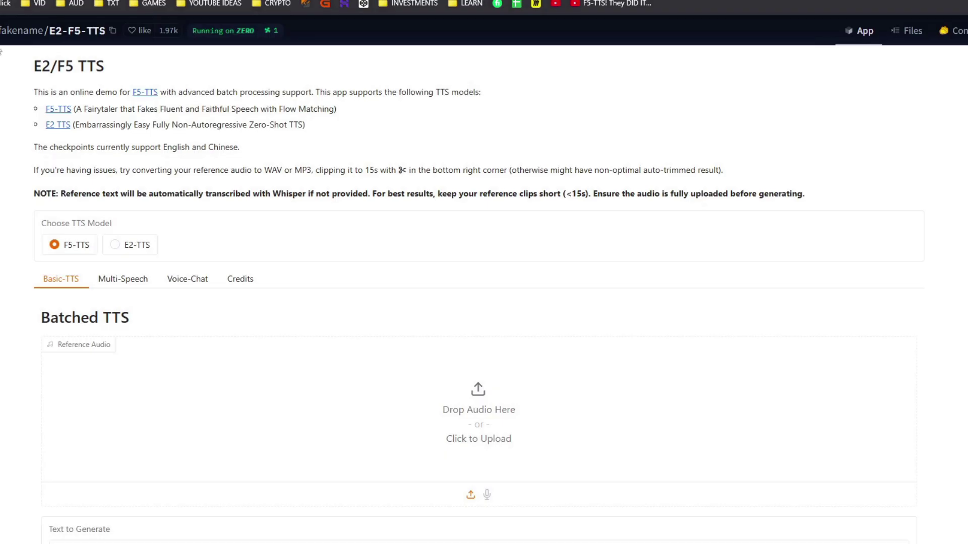
scroll(162, 371, "down", 5)
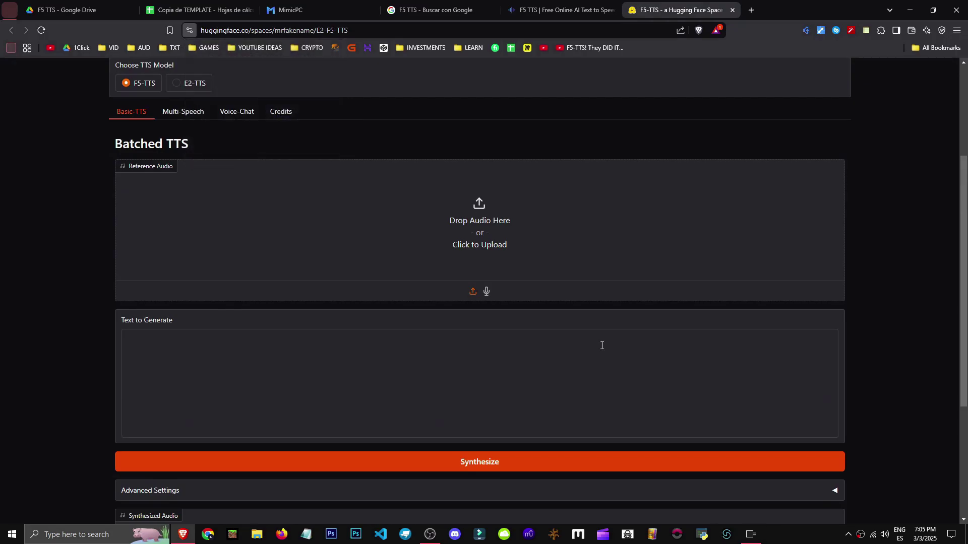
Compare the local E2/F5 TTS Automatic Finetune page with the online Hugging Face demo.
key("alt+Tab")
scroll(505, 387, "up", 2)
scroll(503, 389, "down", 4)
scroll(503, 389, "up", 4)
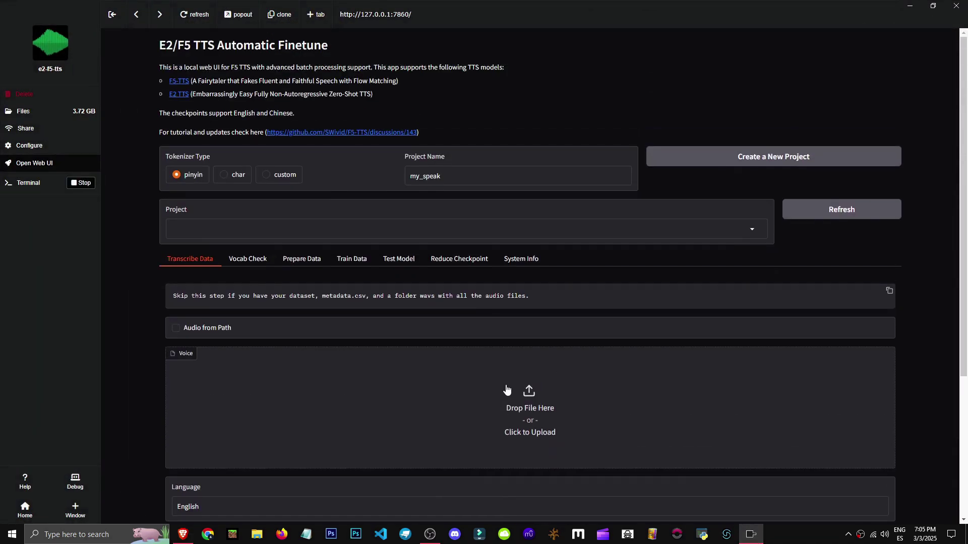
key("alt+Tab")
scroll(506, 385, "up", 2)
scroll(546, 387, "down", 1)
scroll(546, 388, "up", 1)
key("alt+Tab")
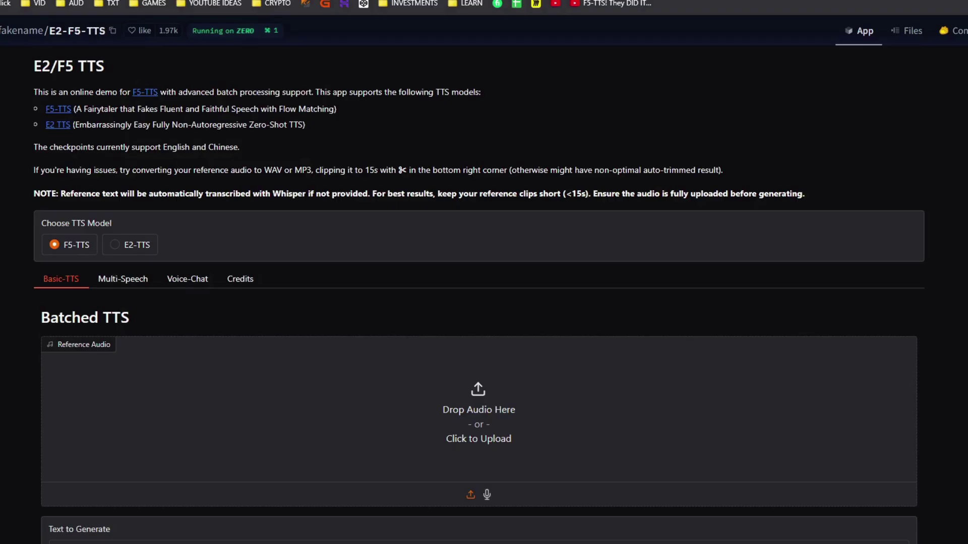
Examine the Hugging Face demo's introductory notes and its reference audio and text generation fields.
left_click_drag(33, 61, 240, 137)
left_click(143, 120)
left_click_drag(32, 93, 120, 94)
scroll(478, 368, "down", 3)
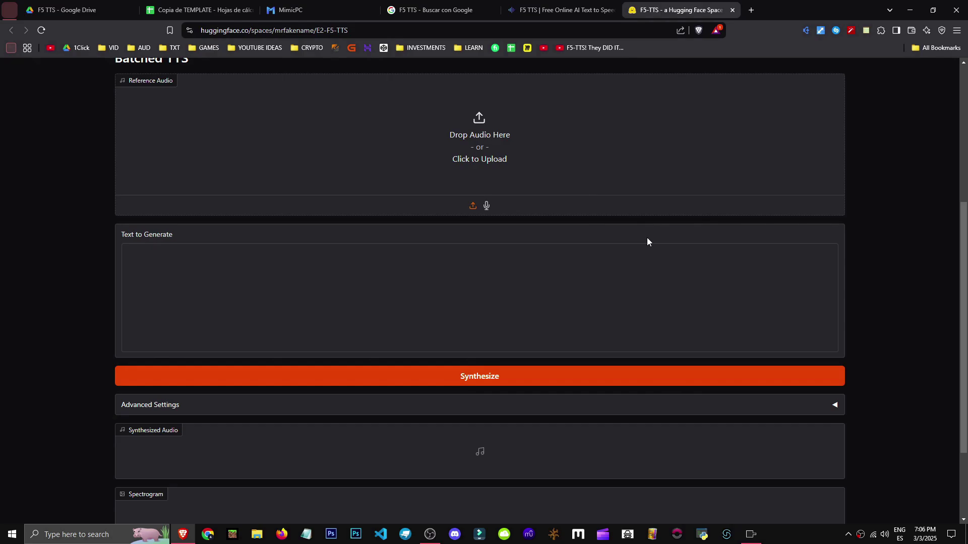
key("ctrl+shift+Tab")
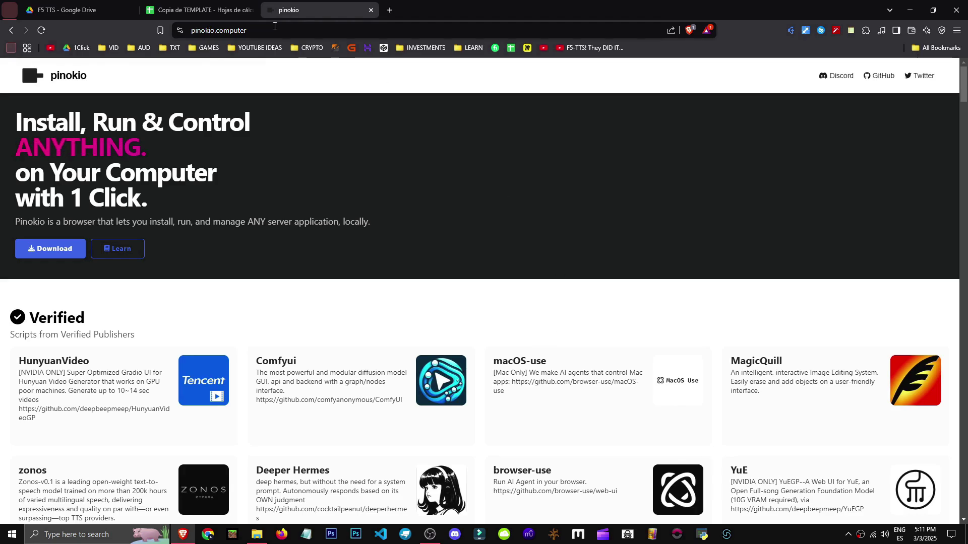
Open Pinokio's installation page and download the Windows version, Pinokio-3.6.23-win32.zip.
left_click(56, 247)
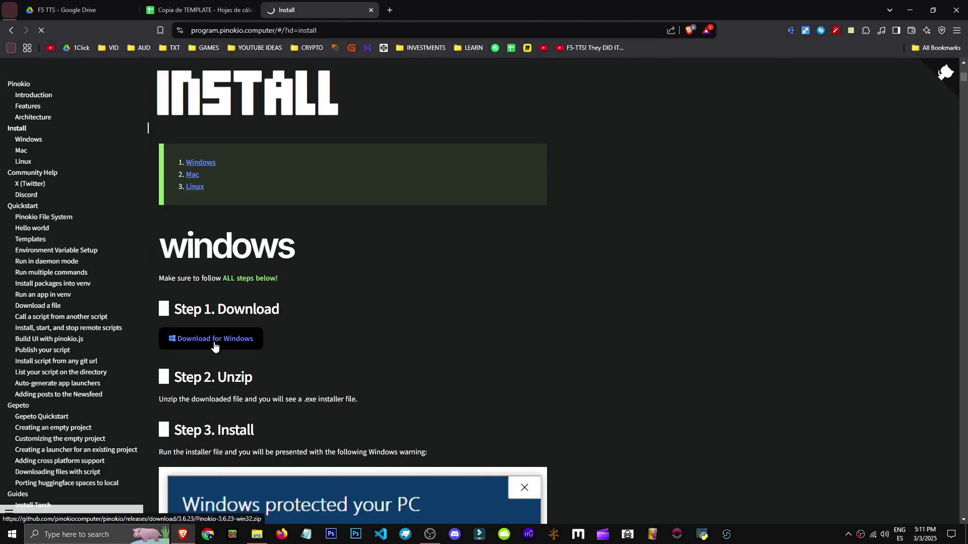
left_click(214, 345)
left_click(480, 457)
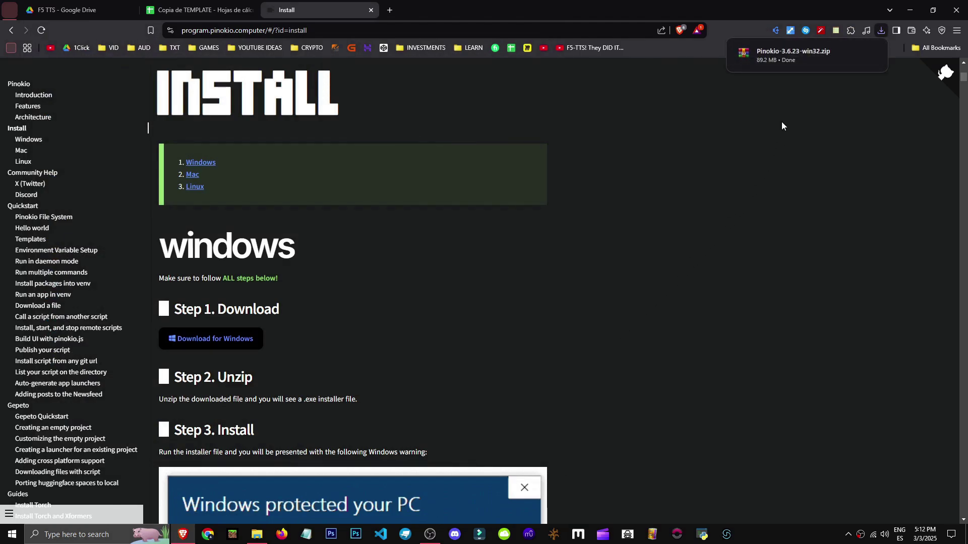
Extract Pinokio Setup 3.6.23.exe from the downloaded zip in the Downloads folder and delete the archive.
left_click(257, 534)
right_click(247, 228)
left_click(281, 267)
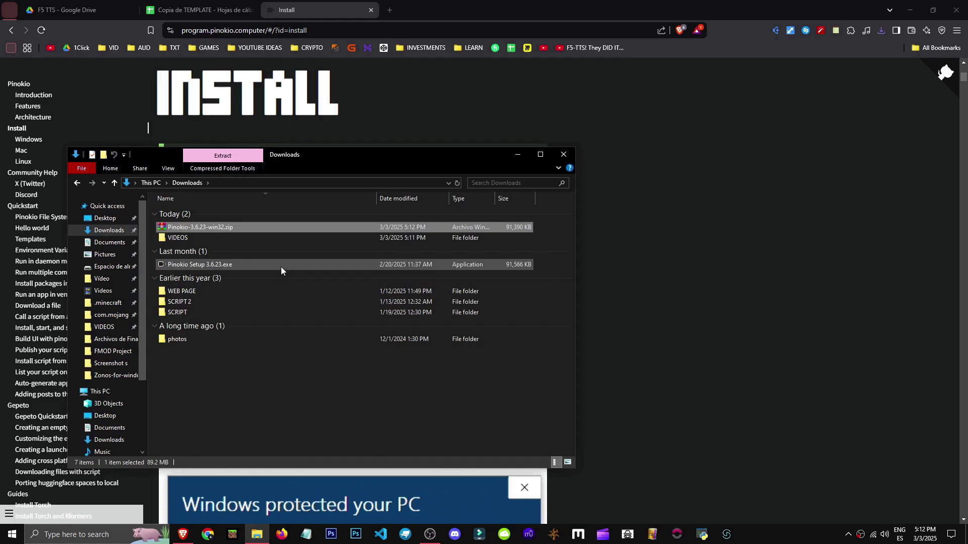
key("Delete")
Run Pinokio Setup 3.6.23.exe and allow it to start despite the Windows SmartScreen block.
double_click(257, 254)
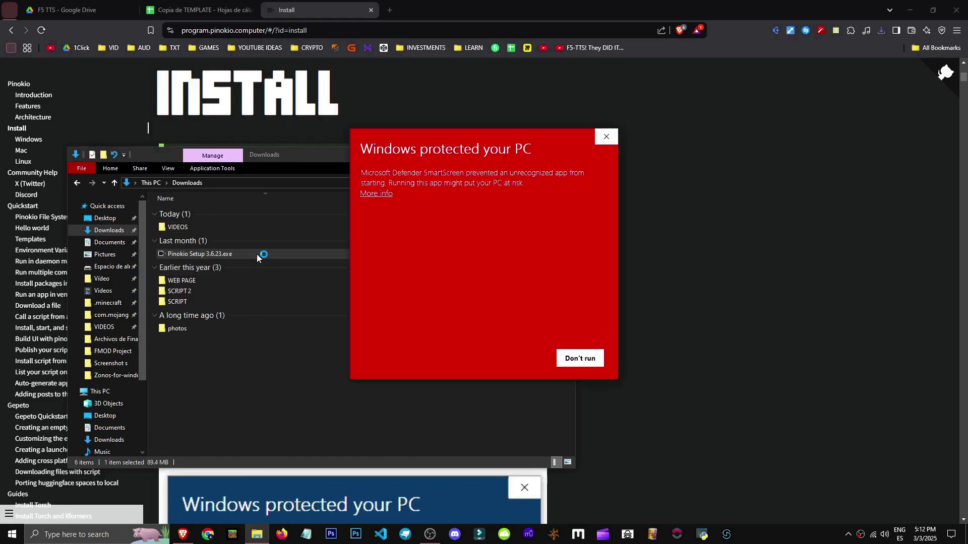
left_click(382, 194)
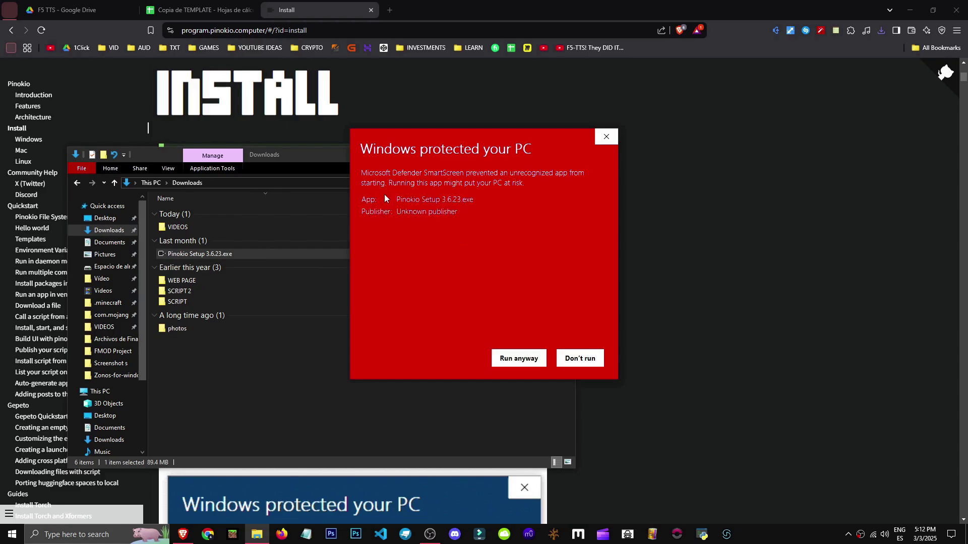
left_click(516, 358)
Save Pinokio's settings with C:\pinokio as the home folder and the dark theme.
left_click_drag(300, 143, 609, 402)
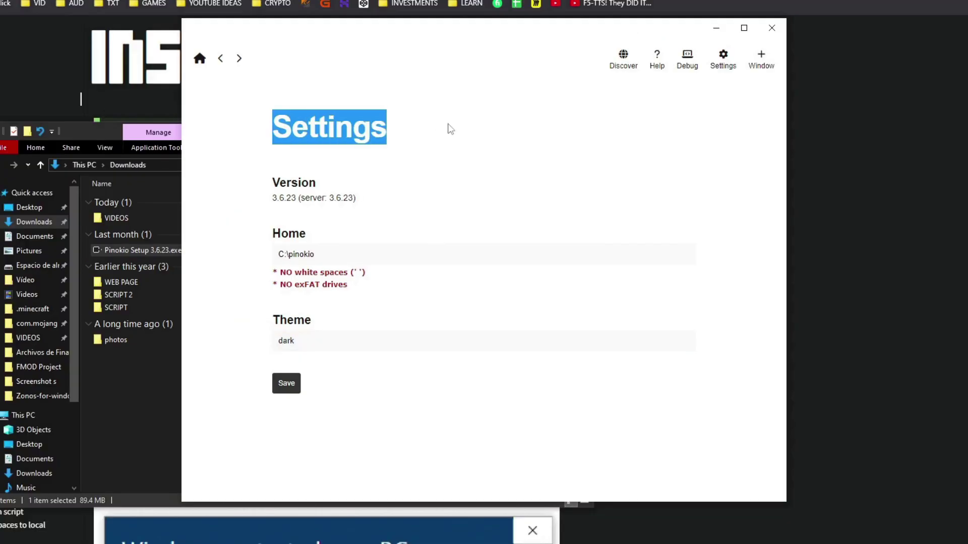
left_click(349, 251)
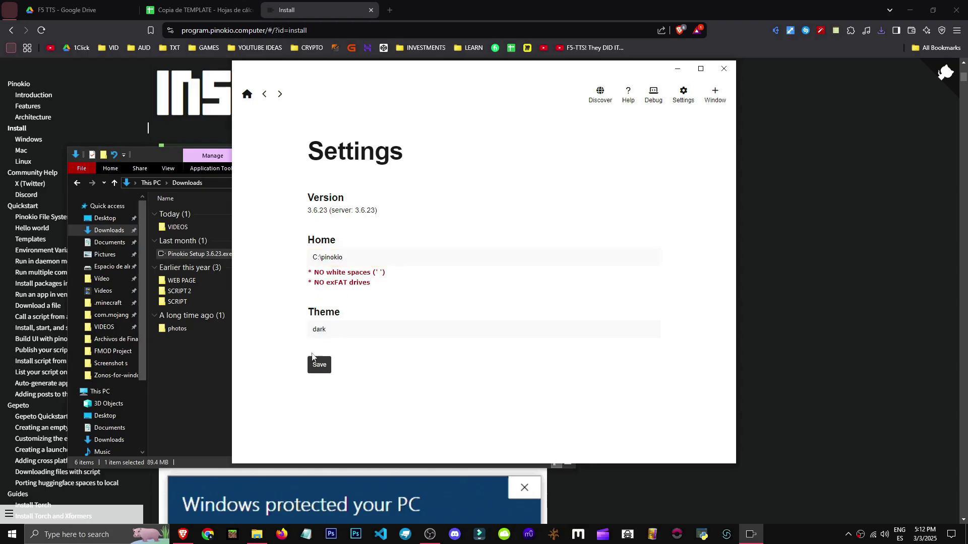
left_click(286, 385)
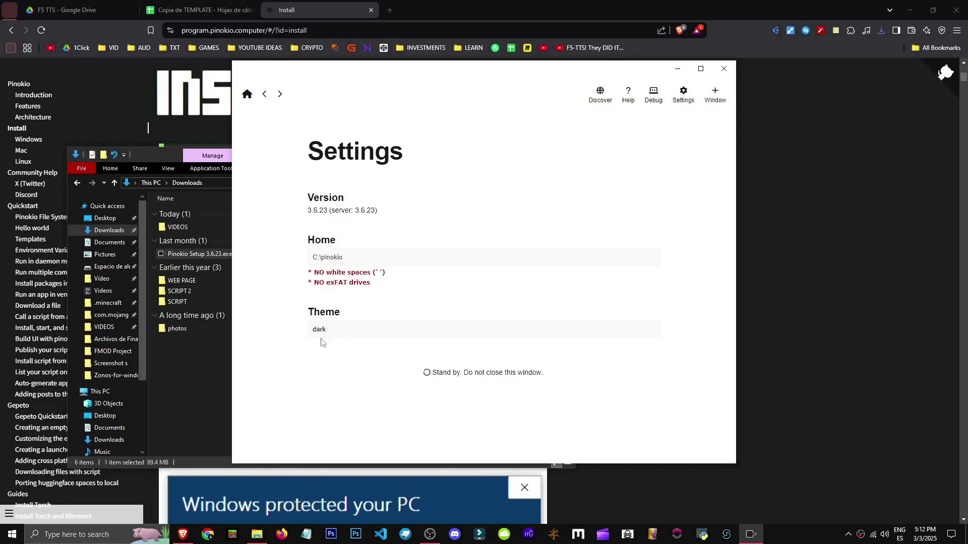
left_click_drag(317, 316, 341, 314)
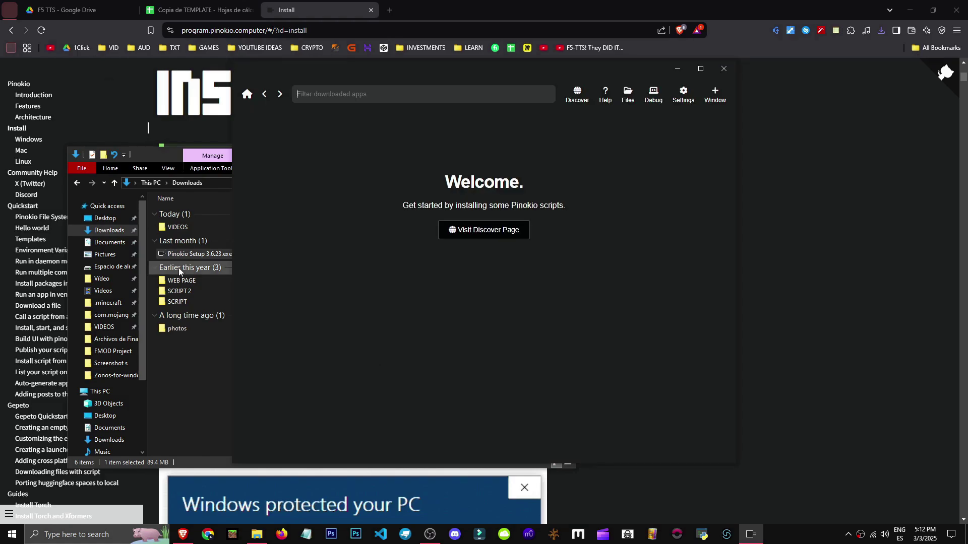
Delete Pinokio Setup 3.6.23.exe from the Downloads folder and close the folder window.
left_click(187, 254)
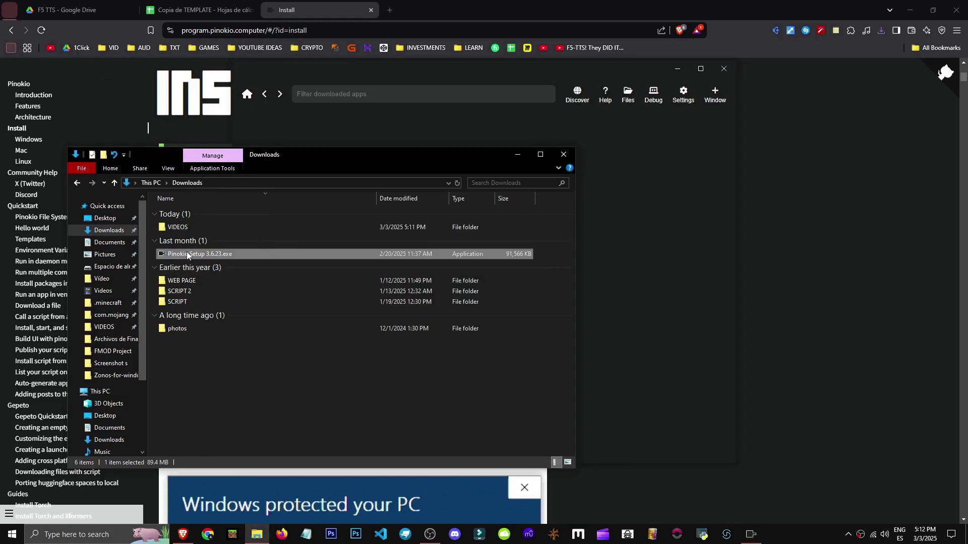
key("Delete")
key("alt+F4")
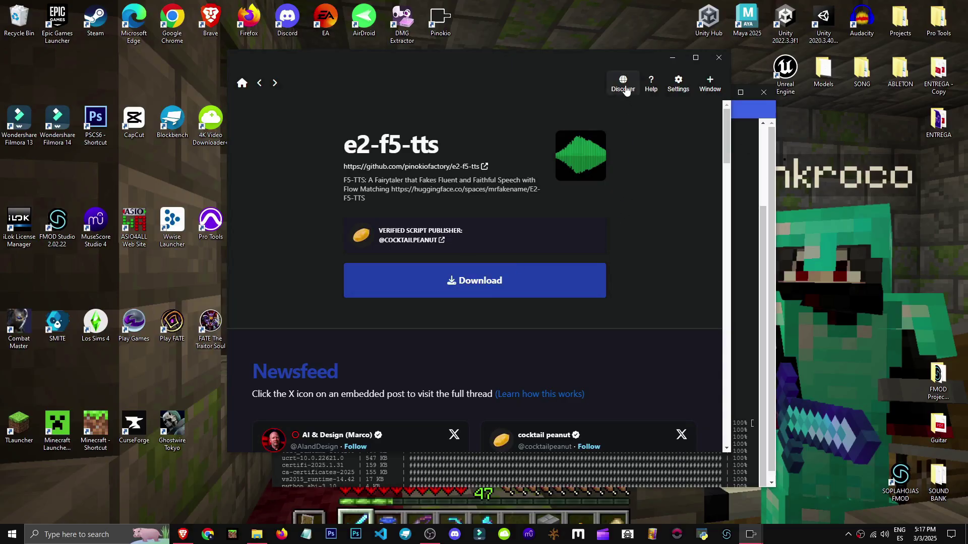
Search Pinokio's verified scripts for "f5" and open the e2-f5-tts page.
left_click(626, 89)
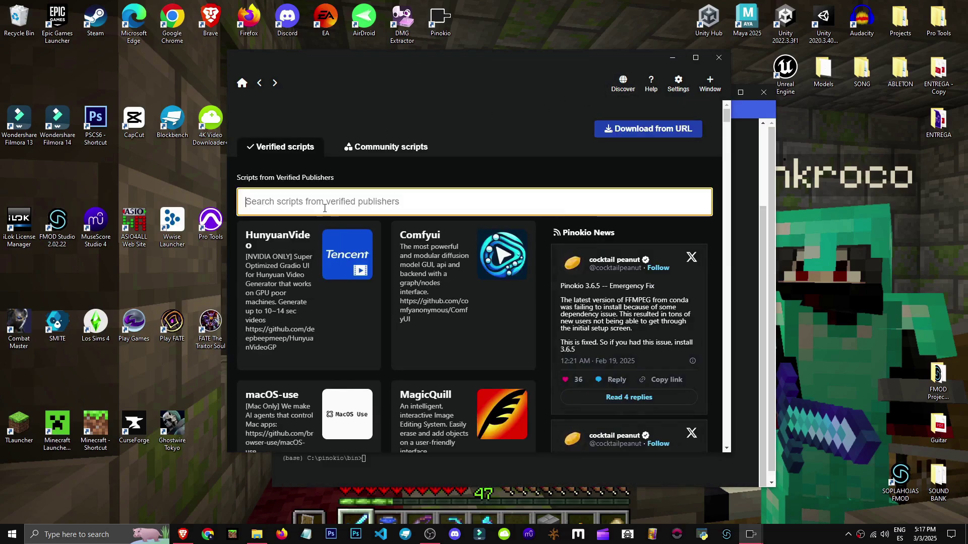
left_click(325, 208)
type("f5")
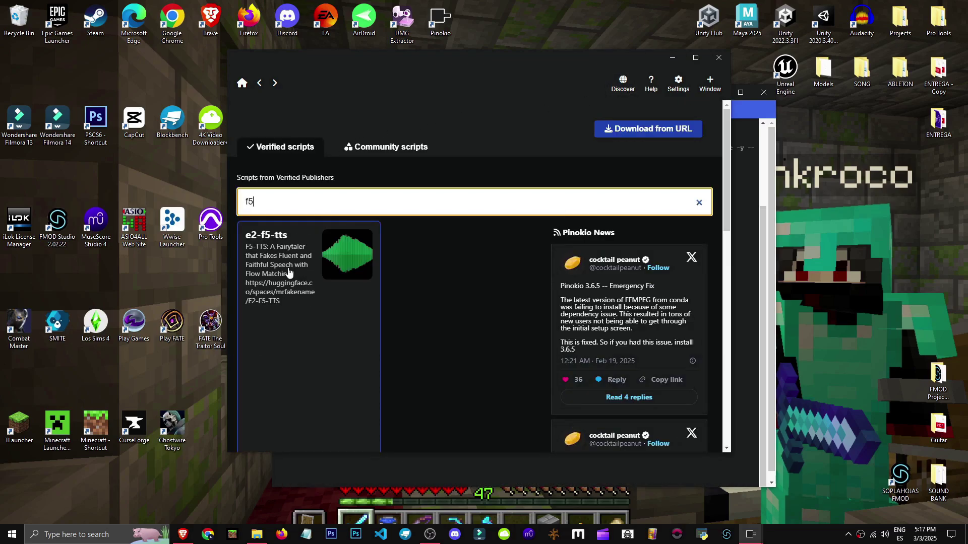
left_click(289, 273)
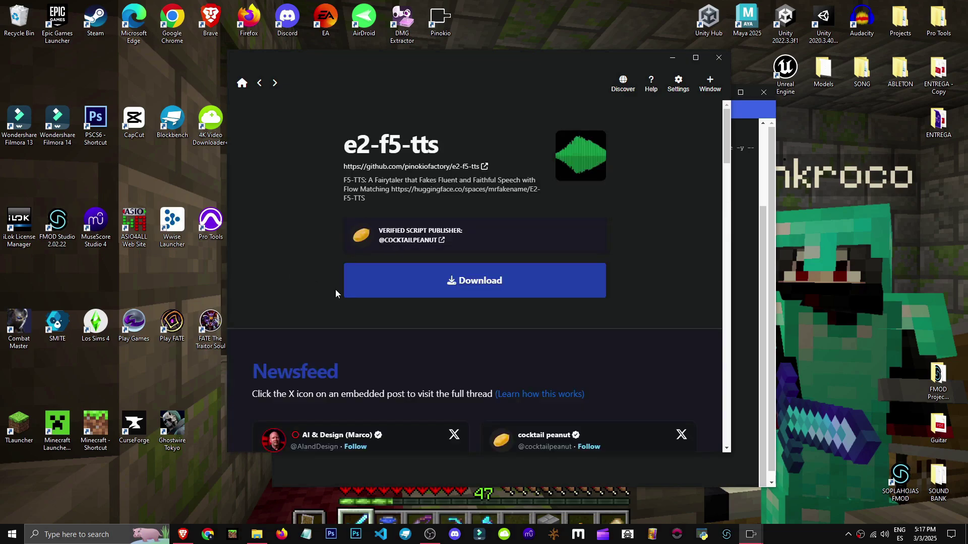
Download the e2-f5-tts script and start installing its required components.
left_click(476, 294)
scroll(417, 402, "down", 1)
left_click(492, 468)
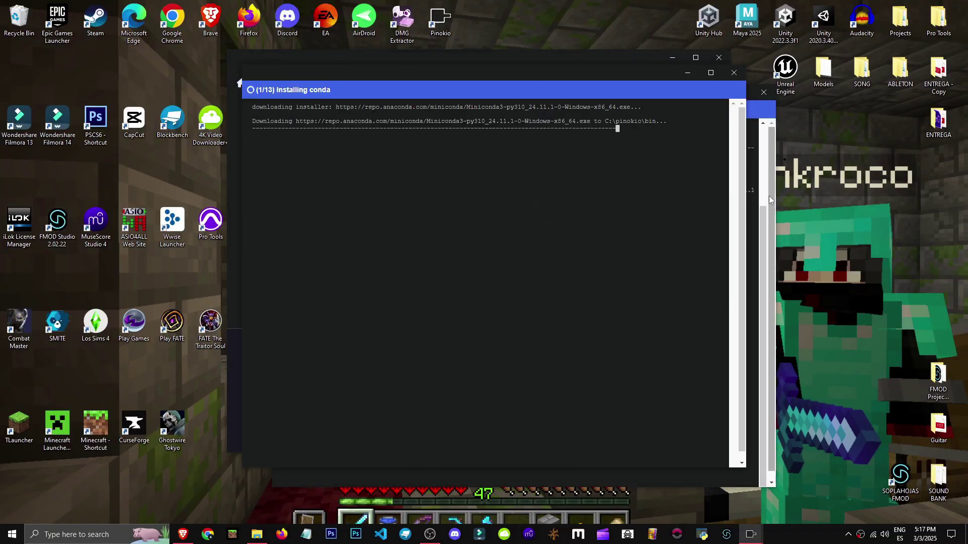
Examine the conda installation log in Pinokio's installer window.
left_click_drag(708, 51, 455, 260)
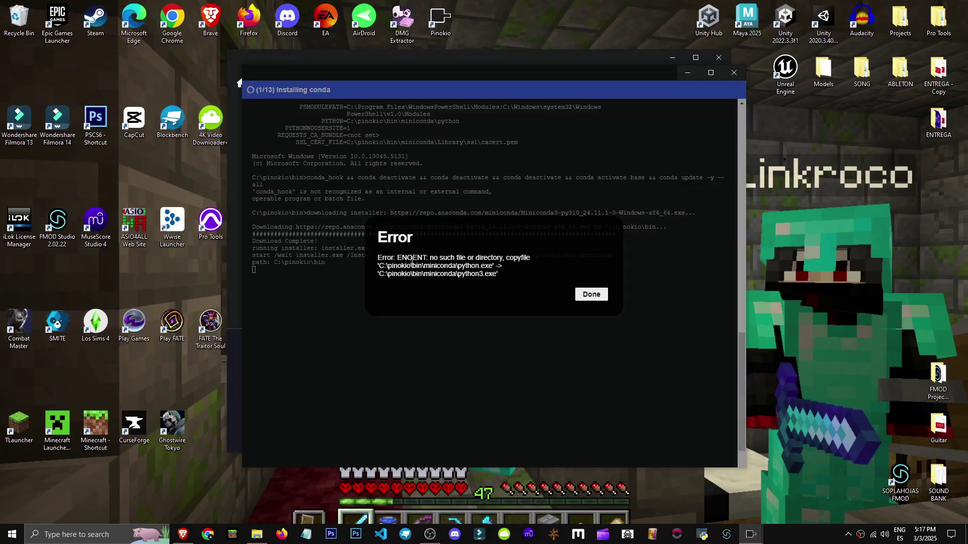
left_click_drag(412, 258, 603, 307)
left_click(598, 297)
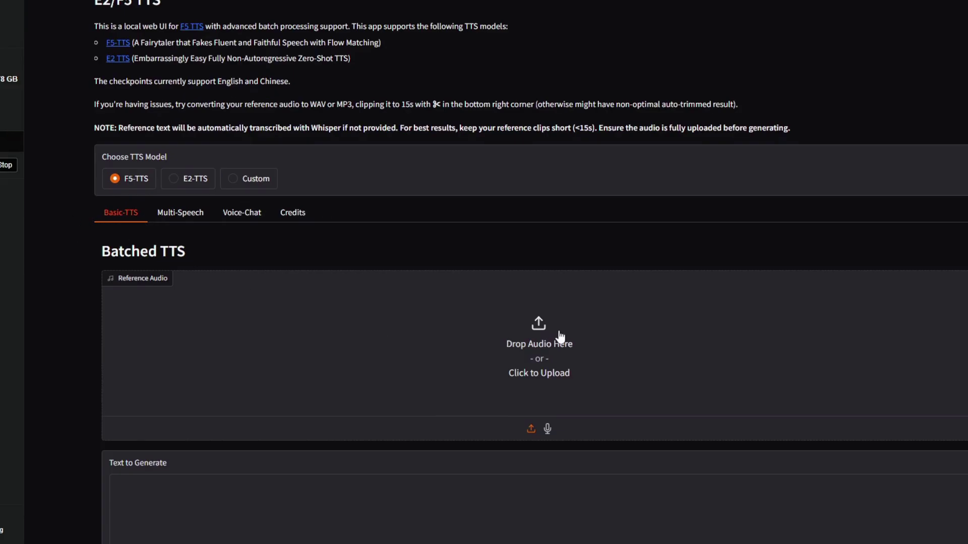
left_click(547, 327)
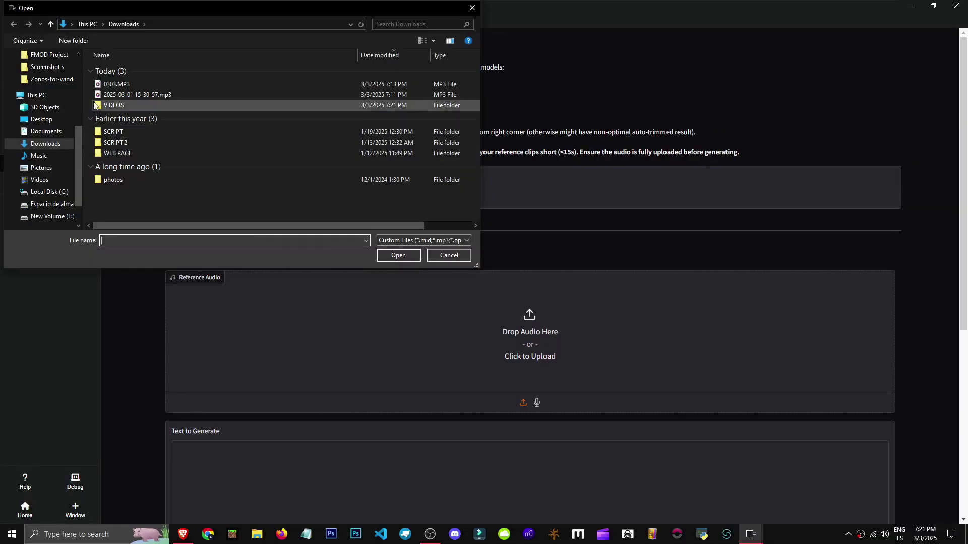
double_click(185, 95)
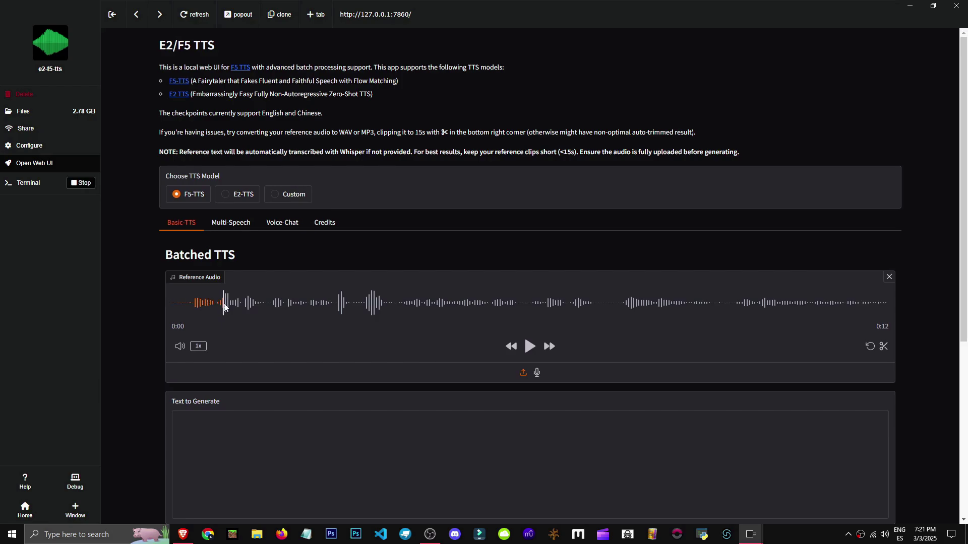
left_click_drag(225, 307, 194, 306)
scroll(283, 312, "down", 2)
scroll(283, 313, "up", 2)
left_click(529, 347)
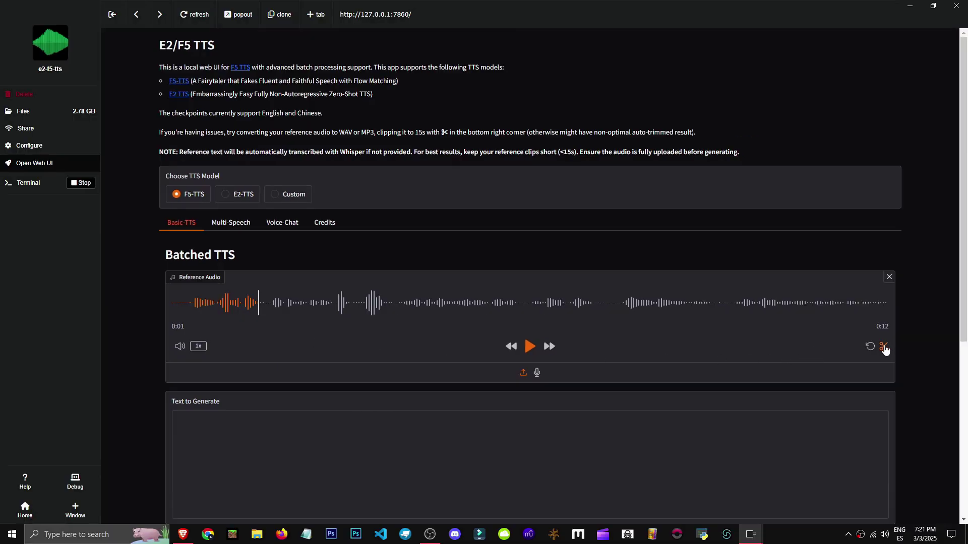
Trim the reference audio to run from the first spoken sound to the clip's end, removing the initial silence.
left_click(883, 346)
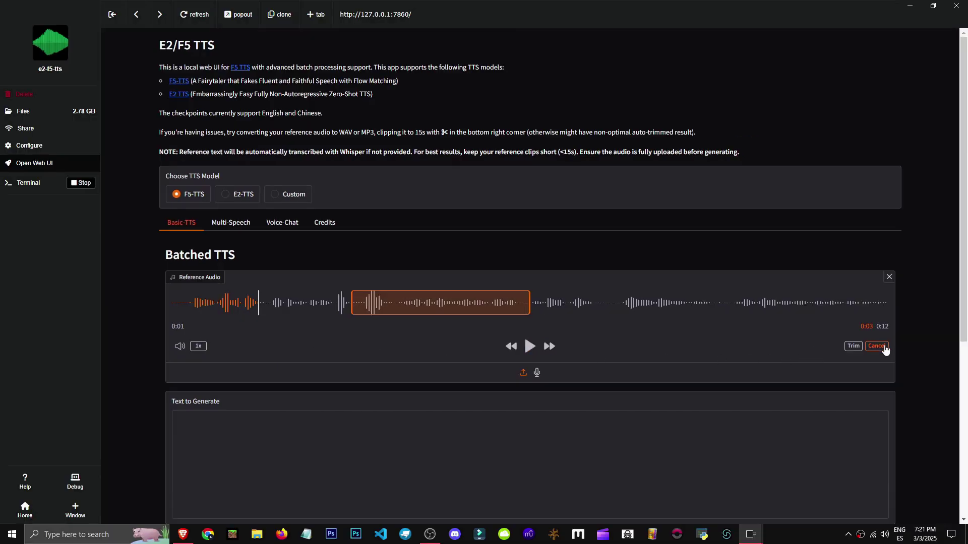
scroll(354, 276, "down", 5)
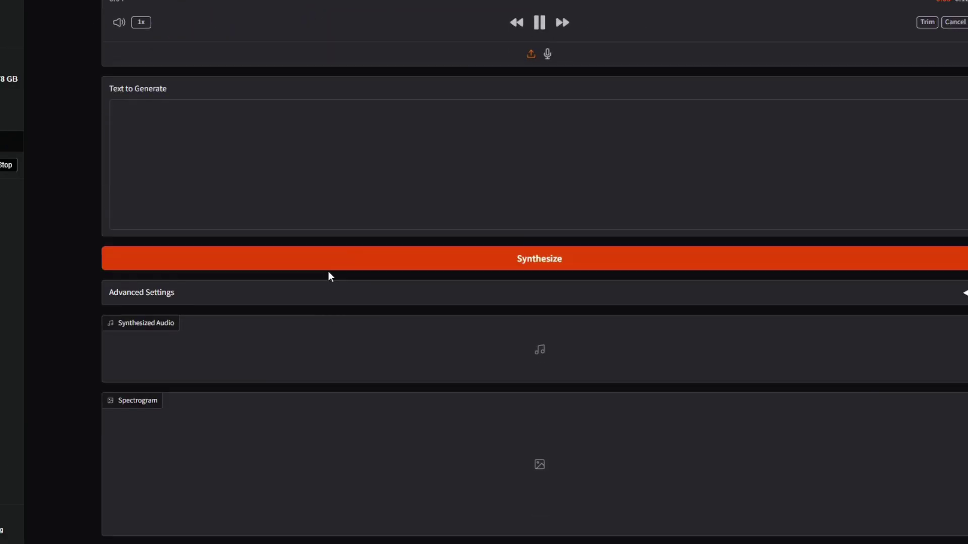
scroll(328, 273, "up", 5)
left_click(538, 362)
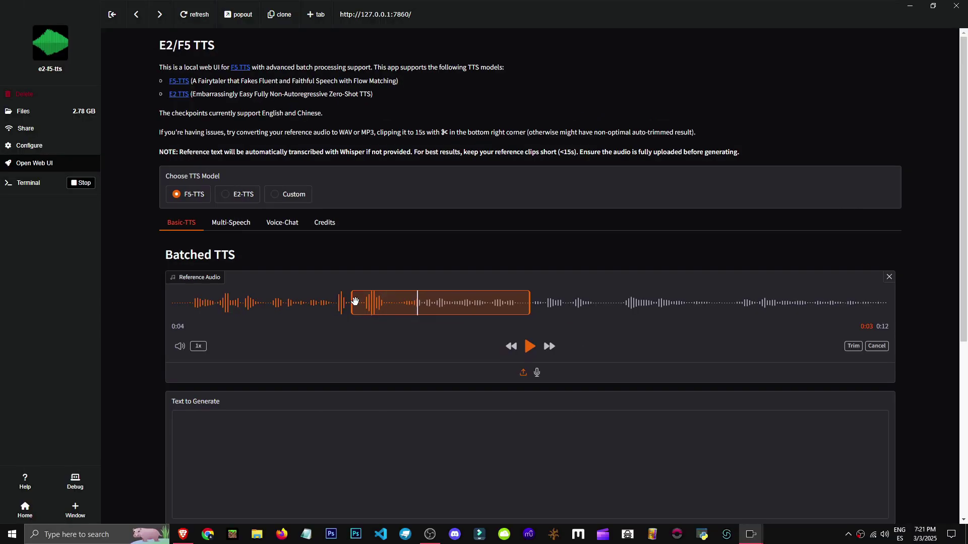
left_click_drag(355, 301, 192, 303)
left_click_drag(558, 152, 576, 153)
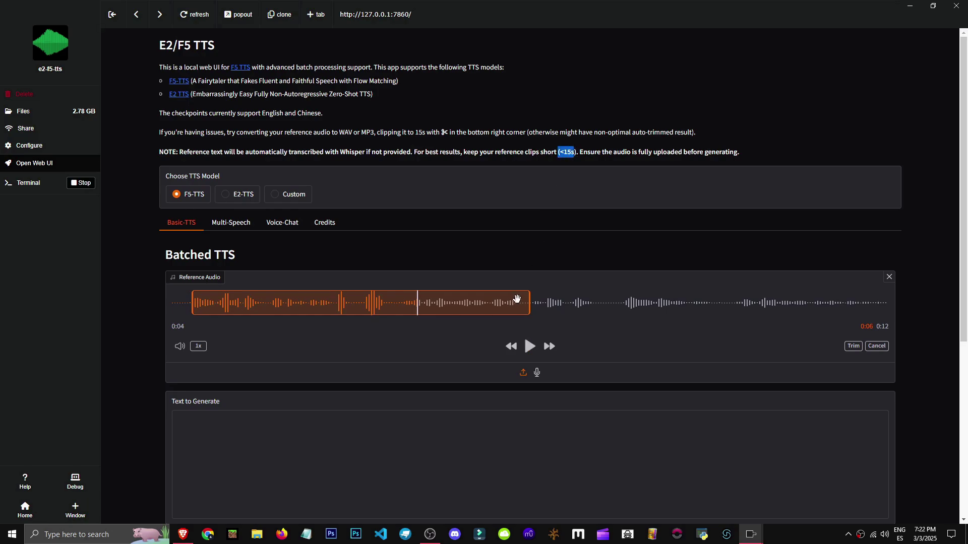
left_click_drag(528, 301, 888, 303)
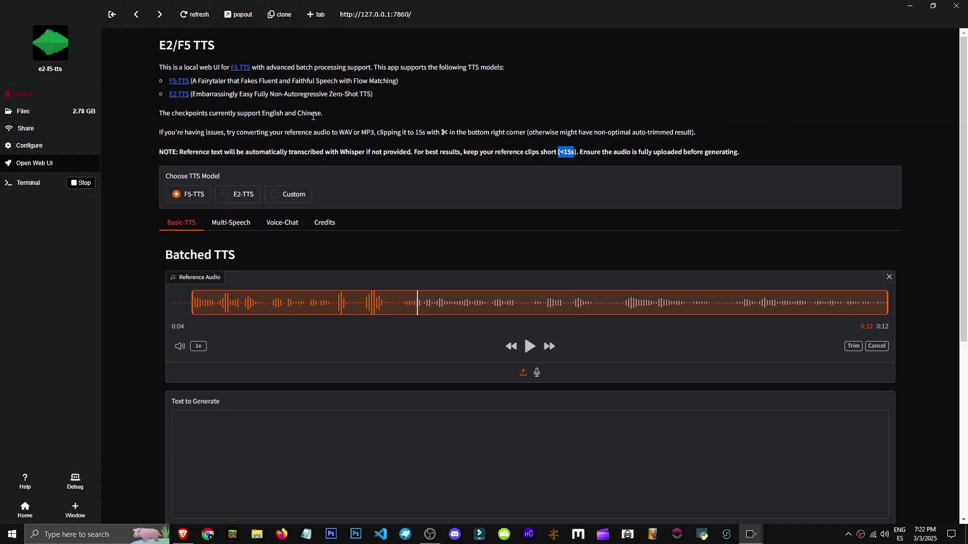
left_click_drag(325, 114, 268, 120)
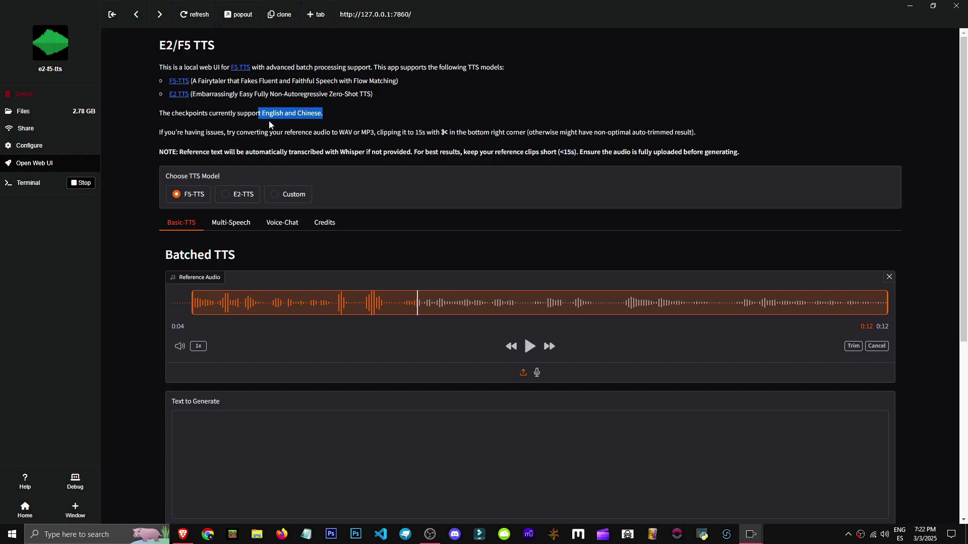
left_click(853, 346)
Paste ChatGPT's two-sentence story beginning "The storm raged outside" as the text to generate and synthesize it.
scroll(225, 357, "down", 3)
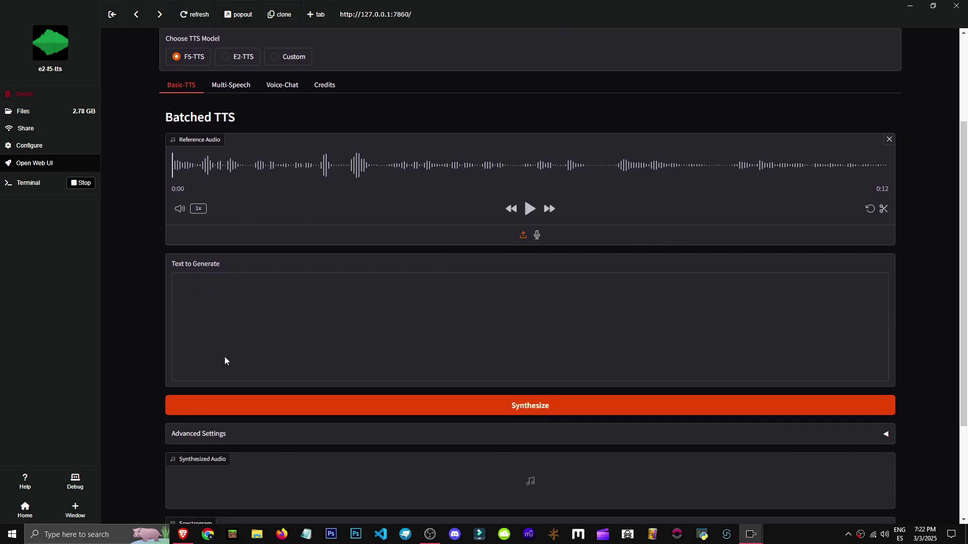
left_click(262, 280)
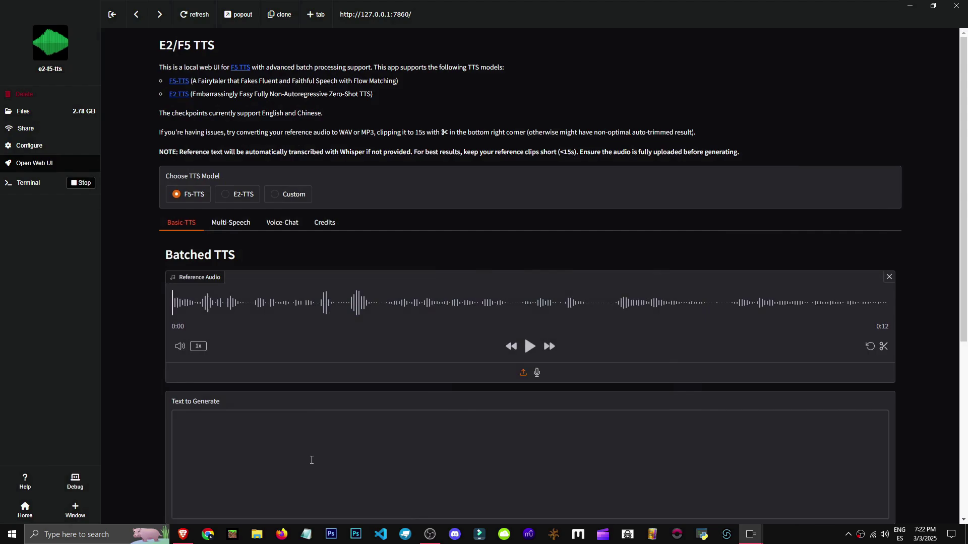
type("The storm raged outside as she sat by the window, clutching the old letter. With trembling hands, she traced the words that once promised a future, now lost in the winds of time.")
scroll(131, 335, "down", 5)
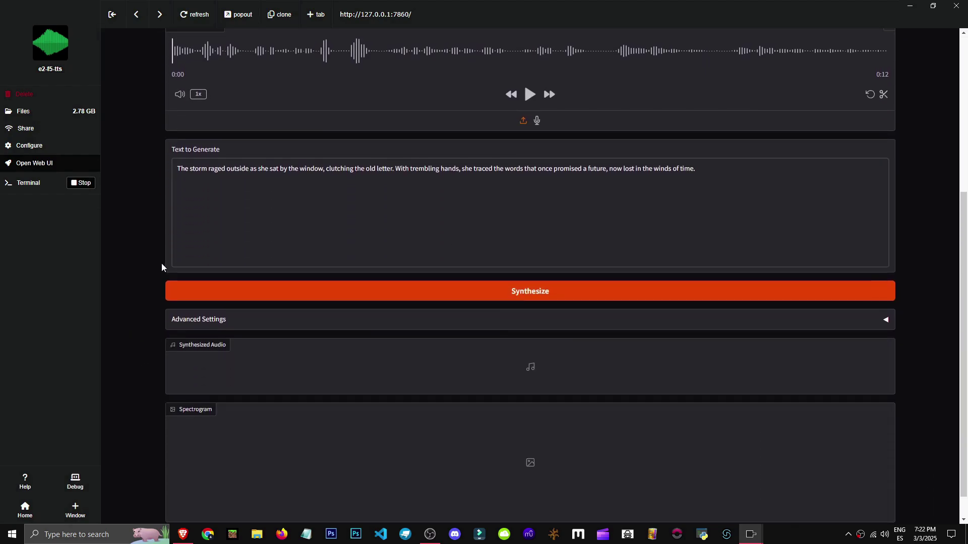
left_click(539, 294)
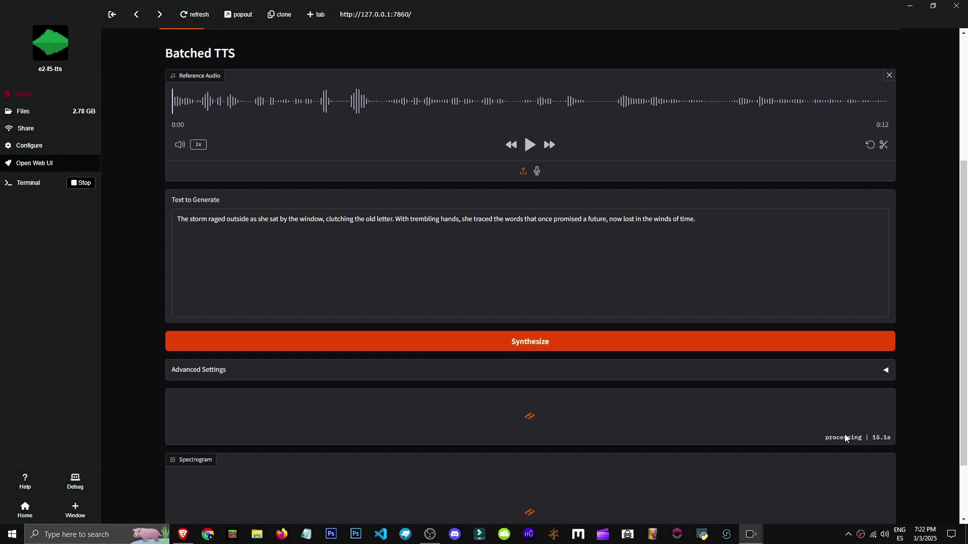
Open the advanced settings and set NFE Steps to 64 and the cross-fade duration to 0.1 s.
left_click(820, 370)
scroll(310, 394, "down", 3)
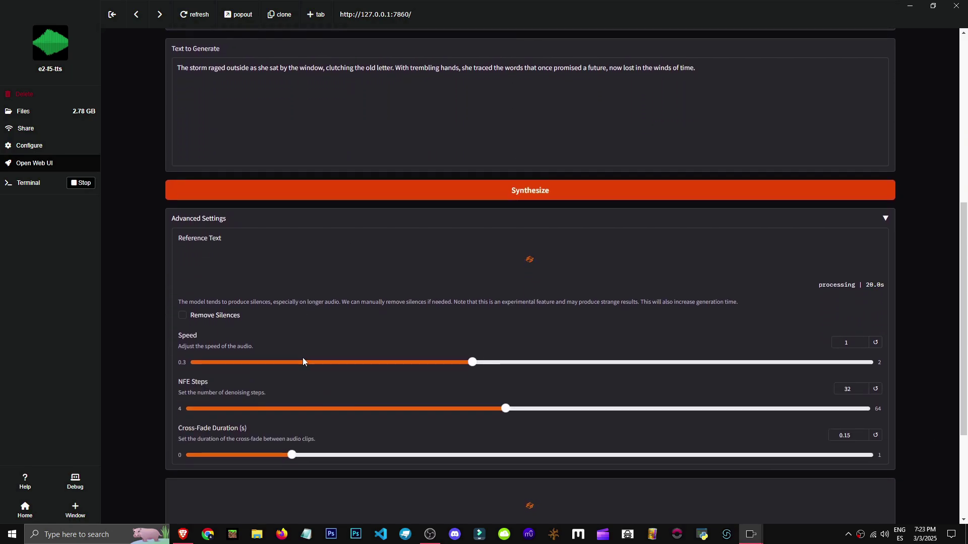
scroll(378, 368, "down", 1)
left_click_drag(186, 342, 264, 342)
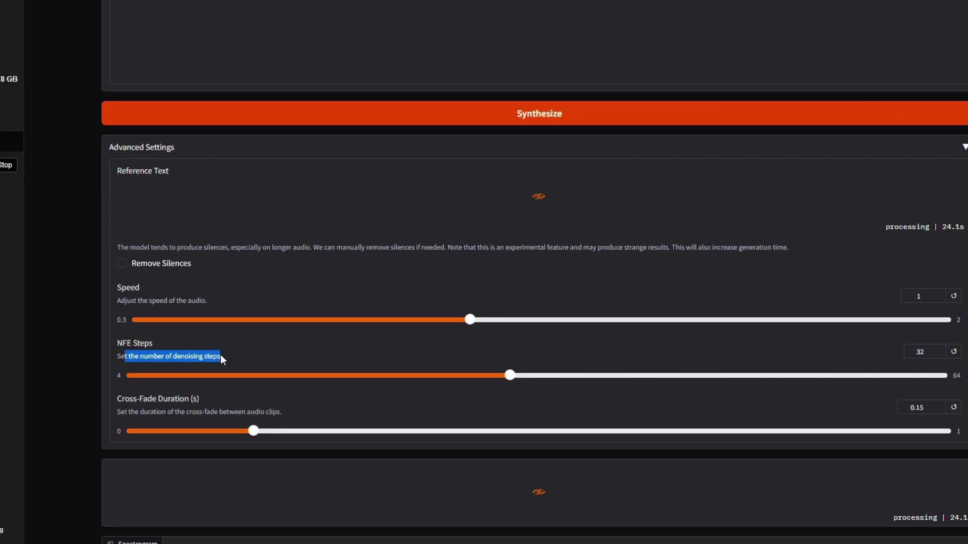
left_click(176, 345)
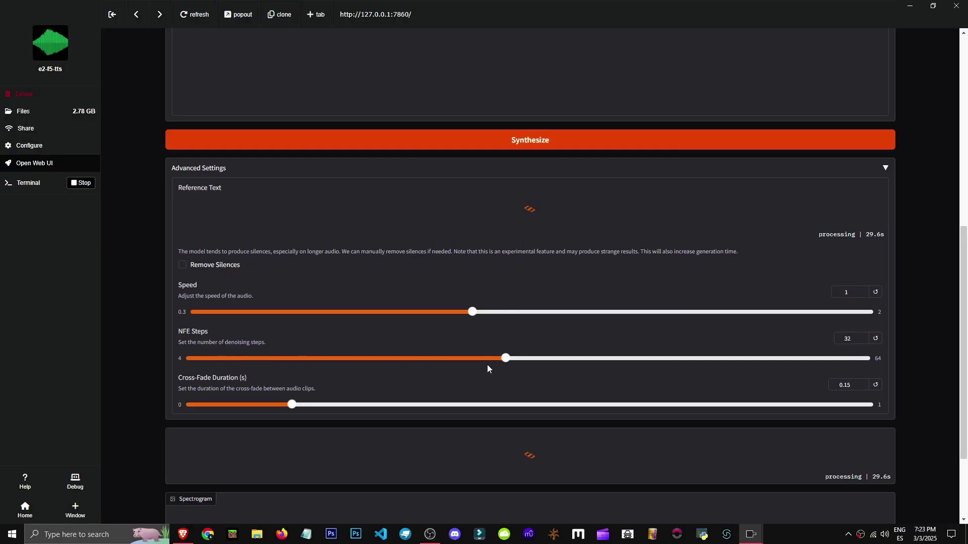
left_click_drag(505, 359, 898, 357)
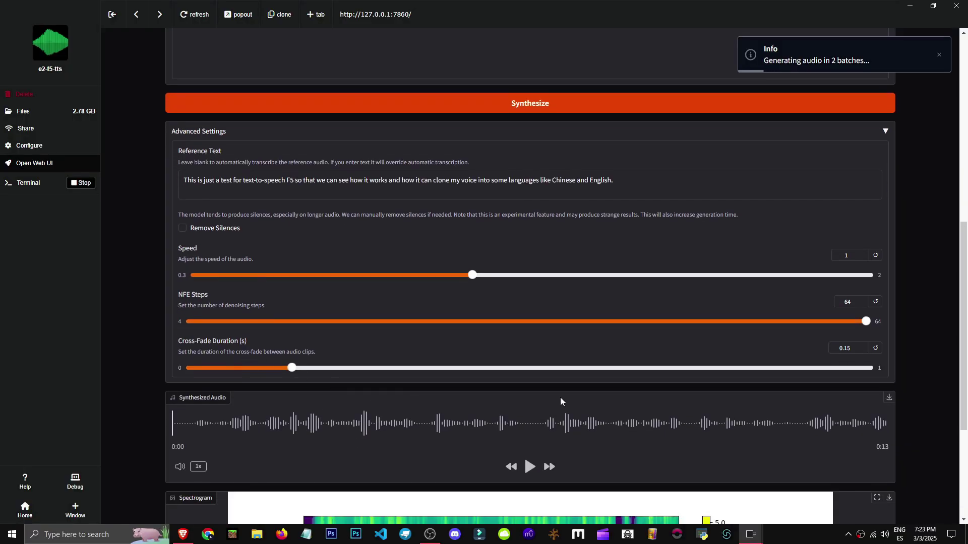
left_click_drag(292, 368, 254, 368)
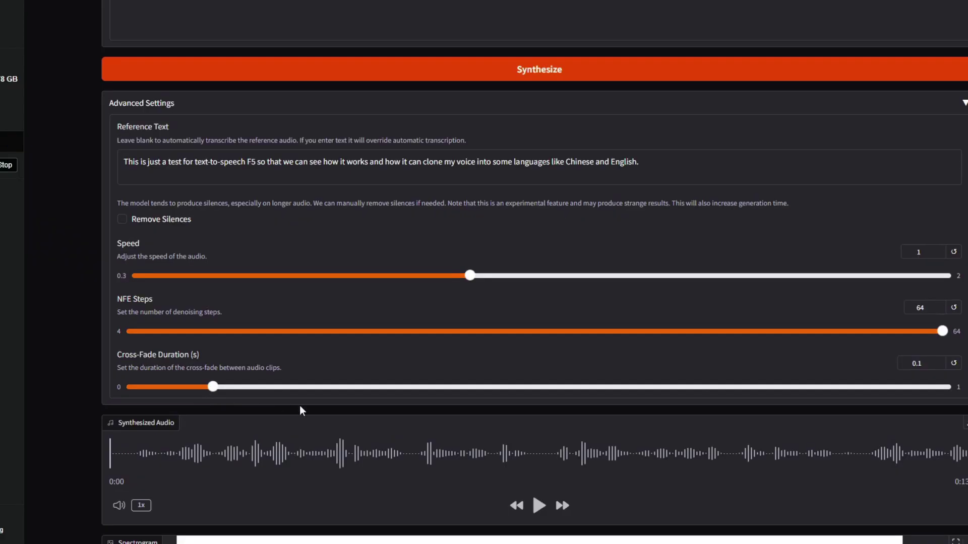
Play the synthesized audio, raise its playback speed to 1.5x, and review the result with its settings and spectrogram.
scroll(300, 407, "down", 5)
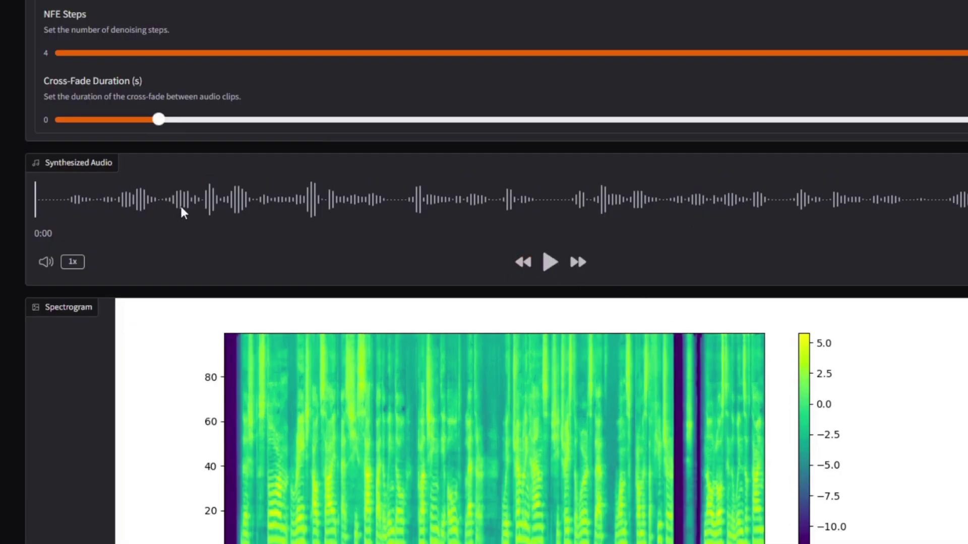
left_click(550, 262)
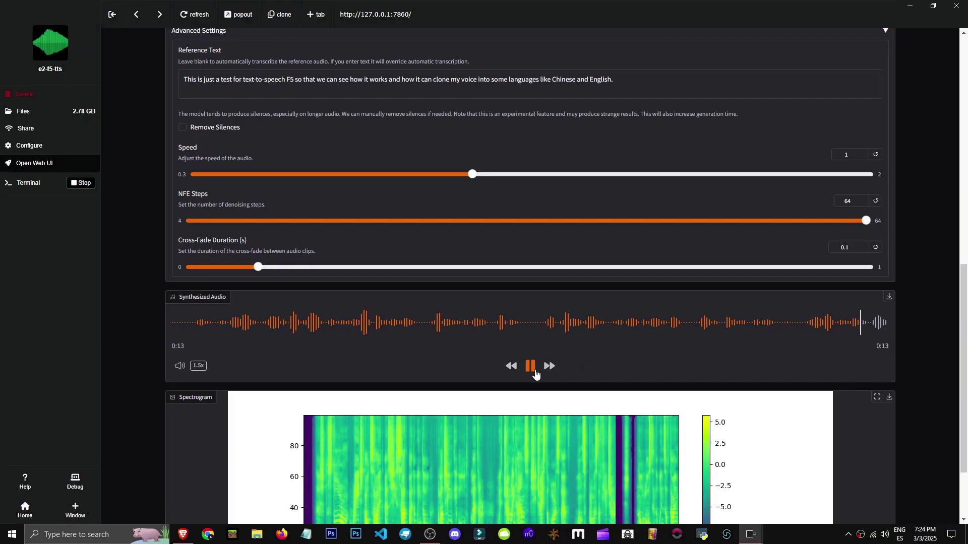
left_click(141, 265)
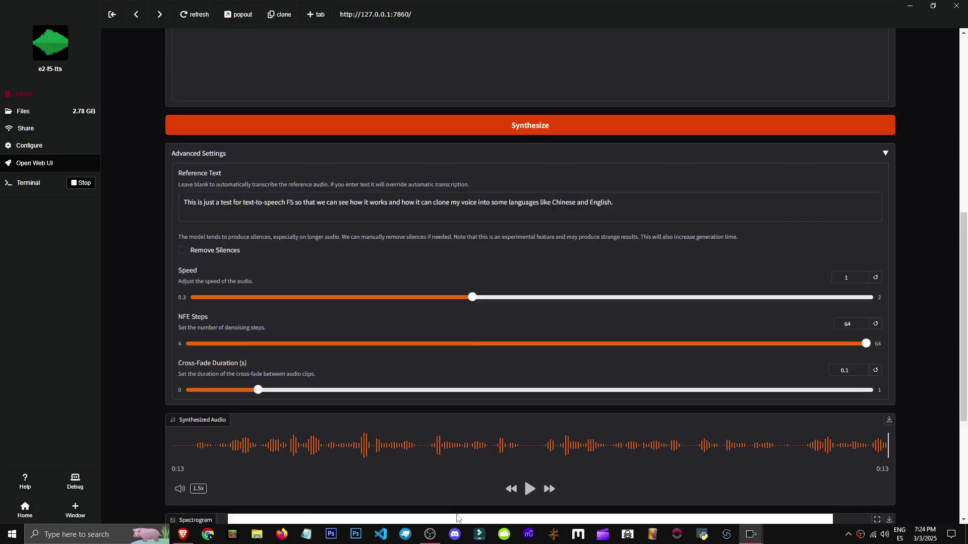
scroll(370, 423, "up", 8)
scroll(295, 273, "down", 11)
scroll(614, 391, "up", 8)
scroll(303, 254, "down", 9)
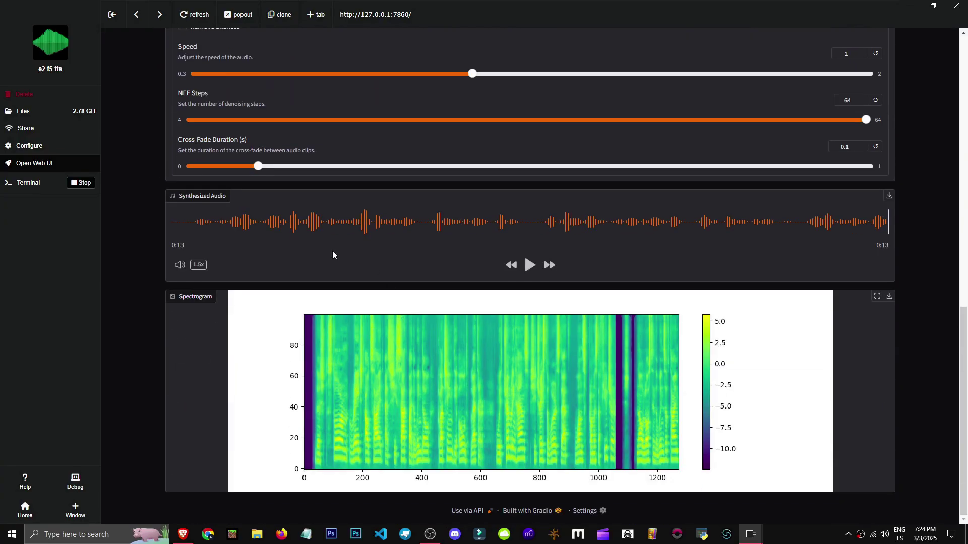
Try the E2-TTS, Custom and F5-TTS model choices in turn.
scroll(302, 254, "up", 2)
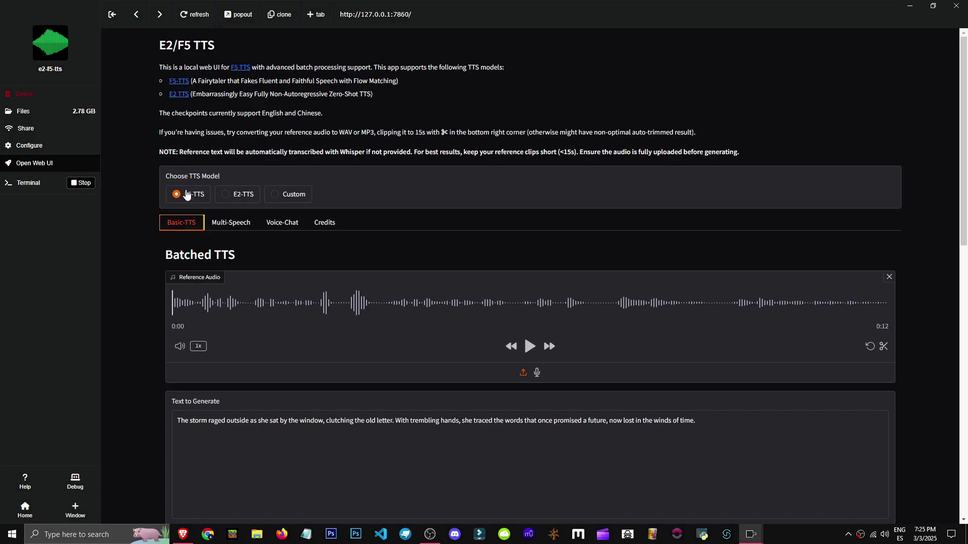
left_click(226, 196)
left_click(272, 196)
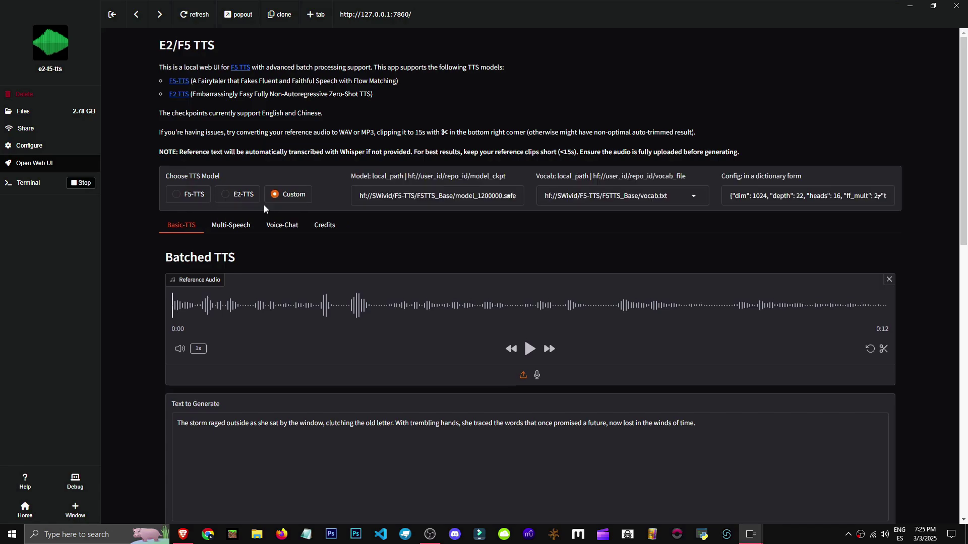
left_click(182, 195)
left_click(236, 197)
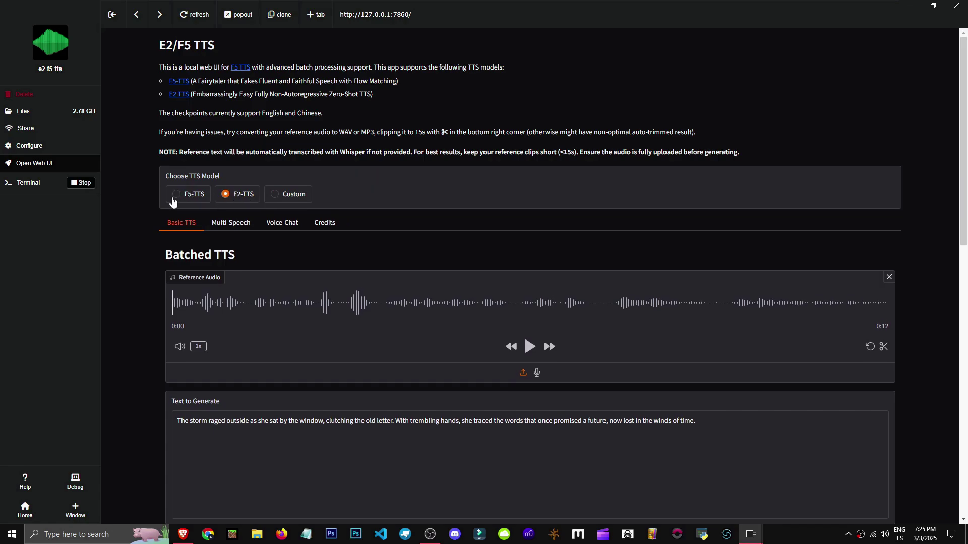
Choose the Custom TTS model, highlight its model path and open the list of configuration dictionaries.
left_click(288, 197)
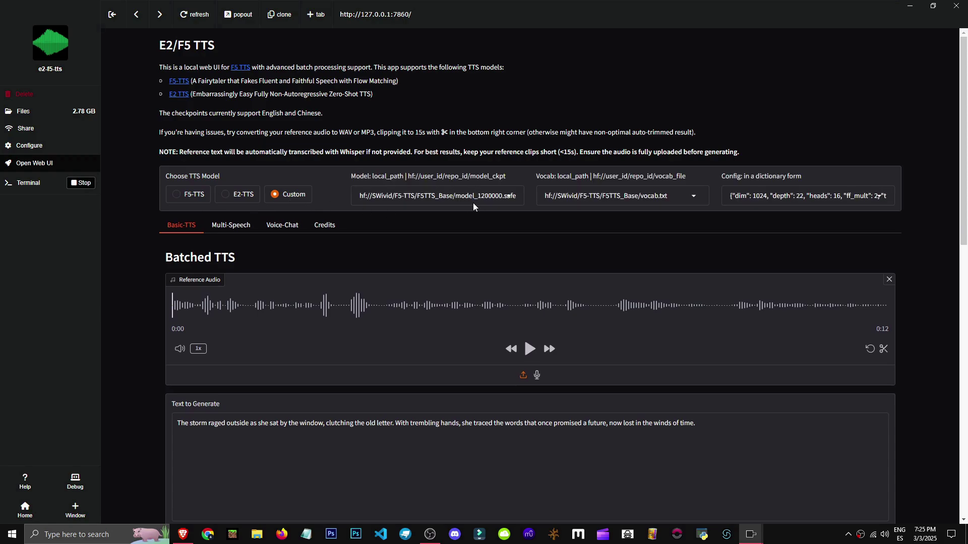
left_click_drag(510, 195, 335, 190)
left_click(843, 194)
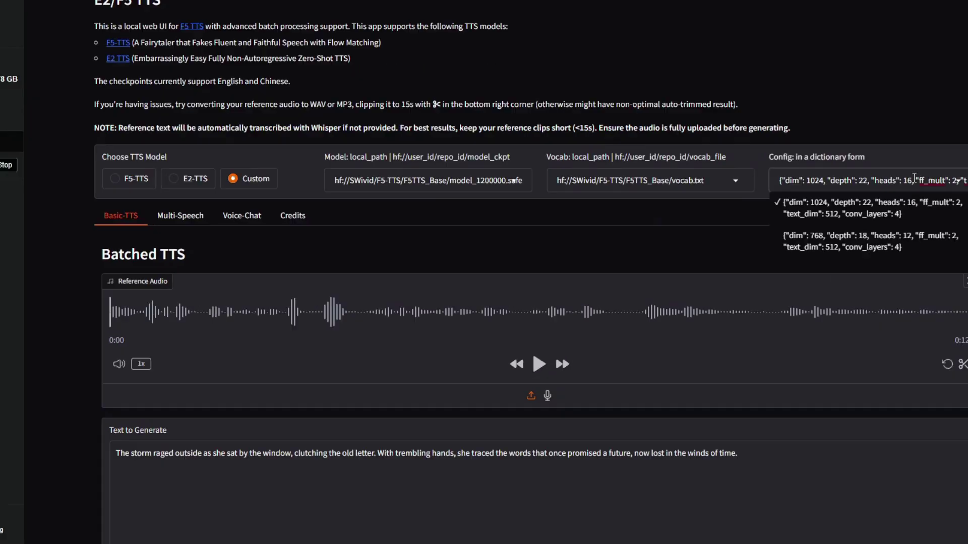
Browse the app's cached files to the F5TTS_Base folder inside the snapshots of models--SWivid--F5-TTS and check the stored model file.
left_click(912, 143)
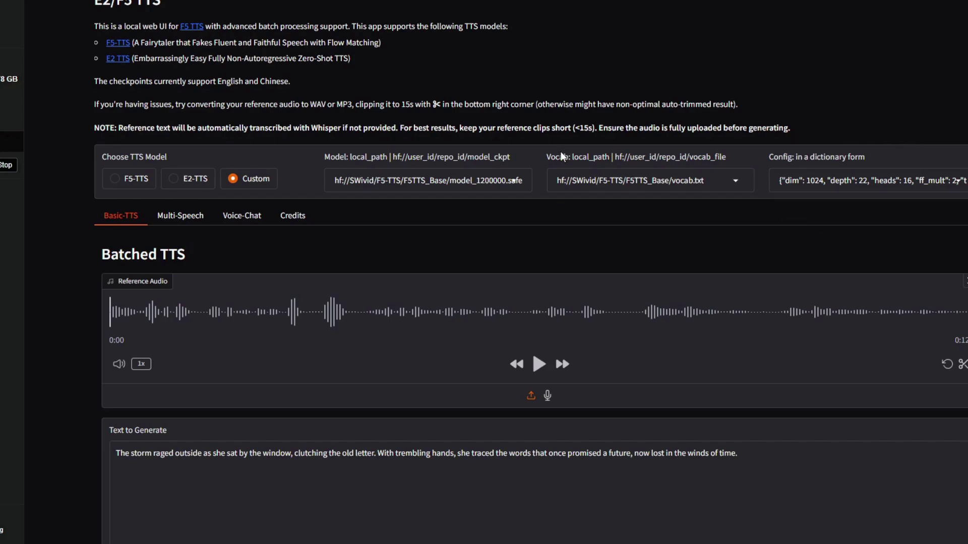
left_click(480, 180)
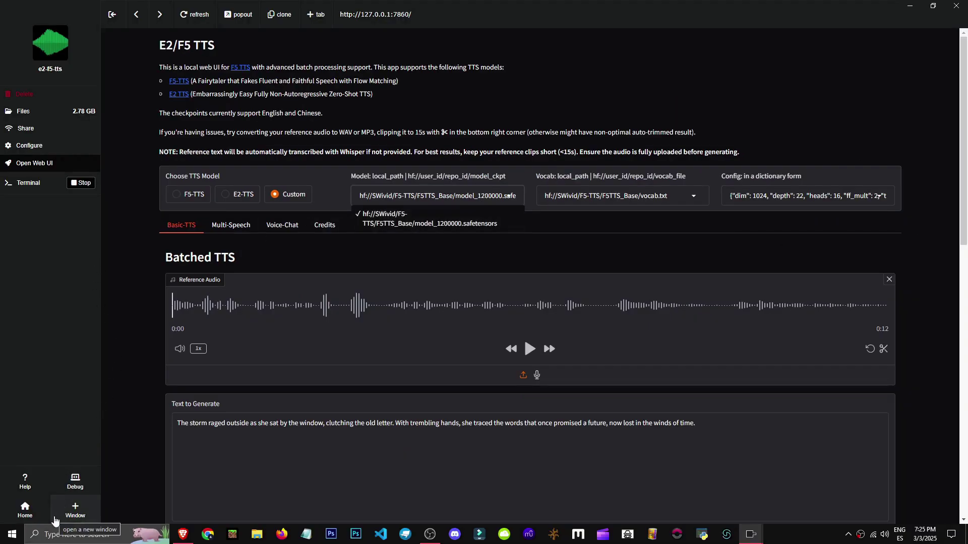
left_click(49, 116)
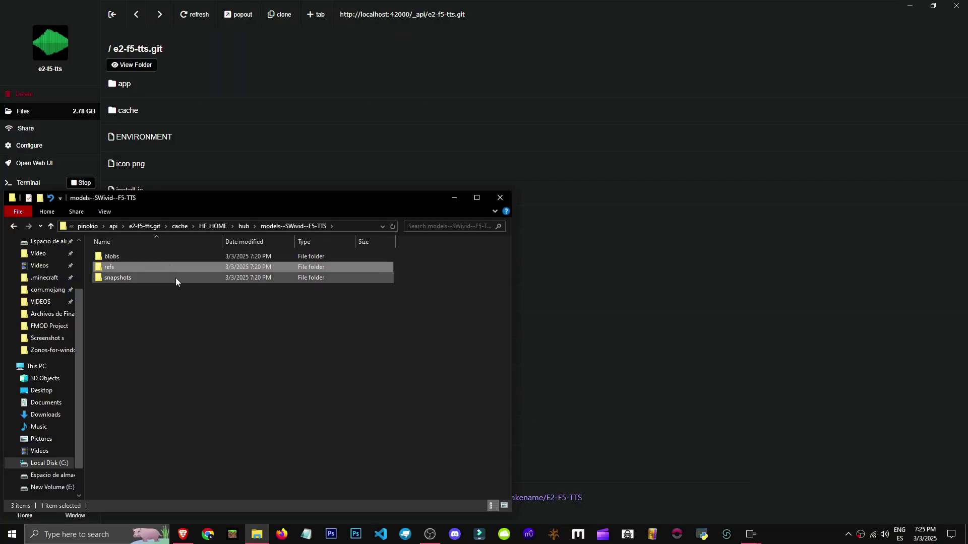
double_click(177, 278)
double_click(173, 258)
double_click(173, 258)
left_click_drag(159, 315, 140, 266)
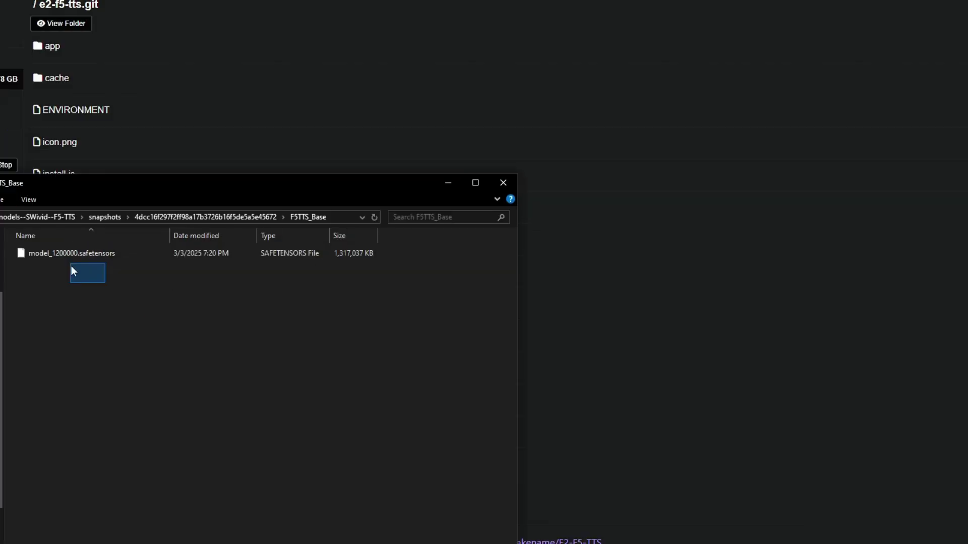
left_click(503, 182)
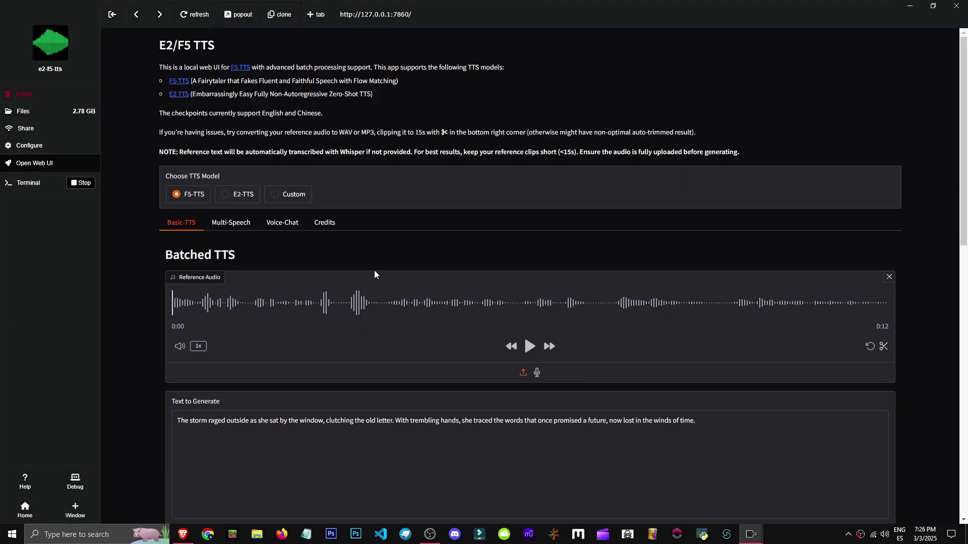
Choose the Custom TTS model, compare its path with the cached model file, and select hf://SWivid/F5-TTS/F5TTS_Base/model_1200000.safetensors.
left_click(283, 195)
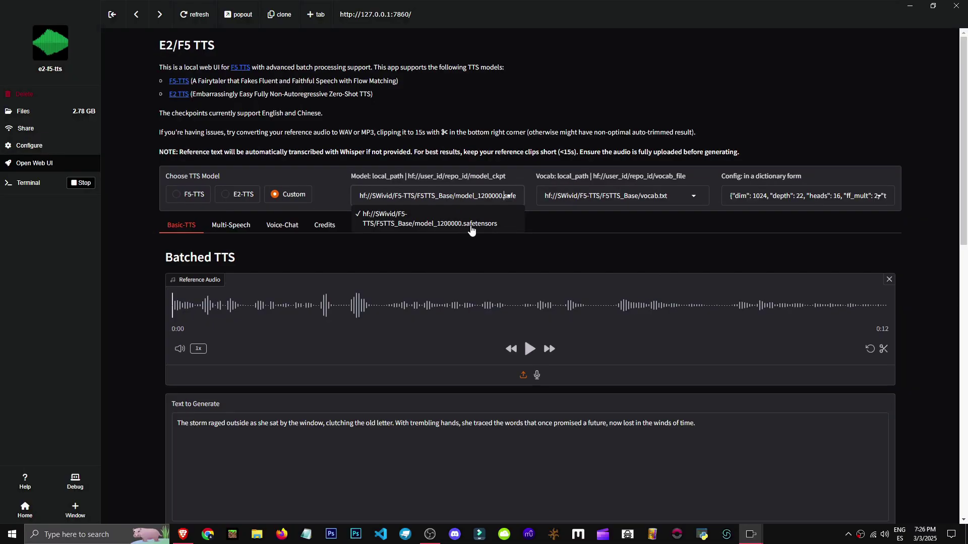
left_click(620, 196)
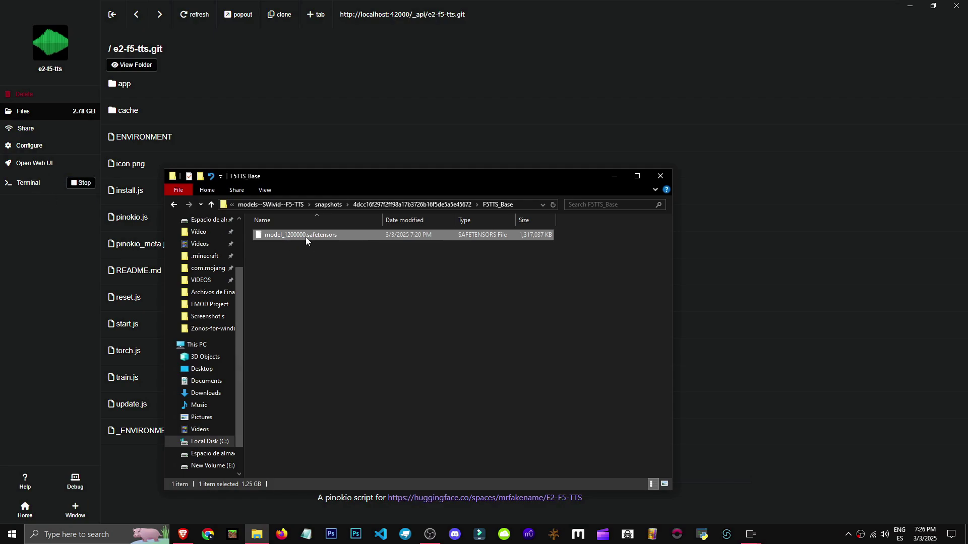
left_click(74, 166)
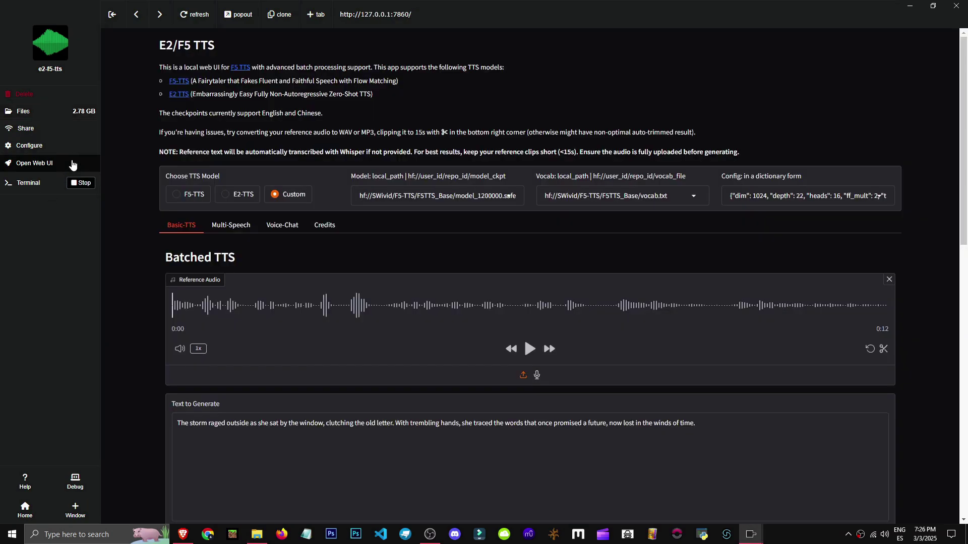
left_click(488, 195)
left_click(447, 225)
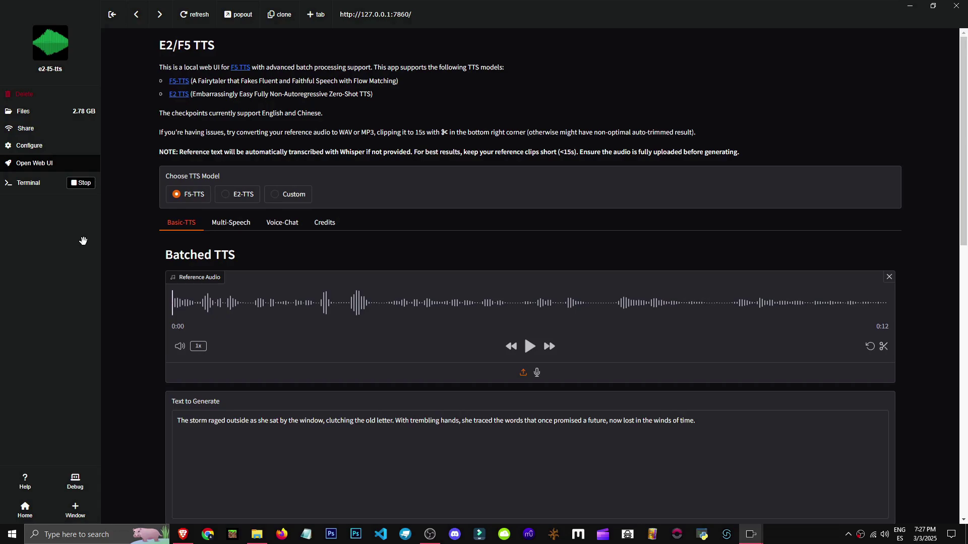
scroll(110, 322, "down", 3)
scroll(134, 310, "up", 3)
left_click(230, 224)
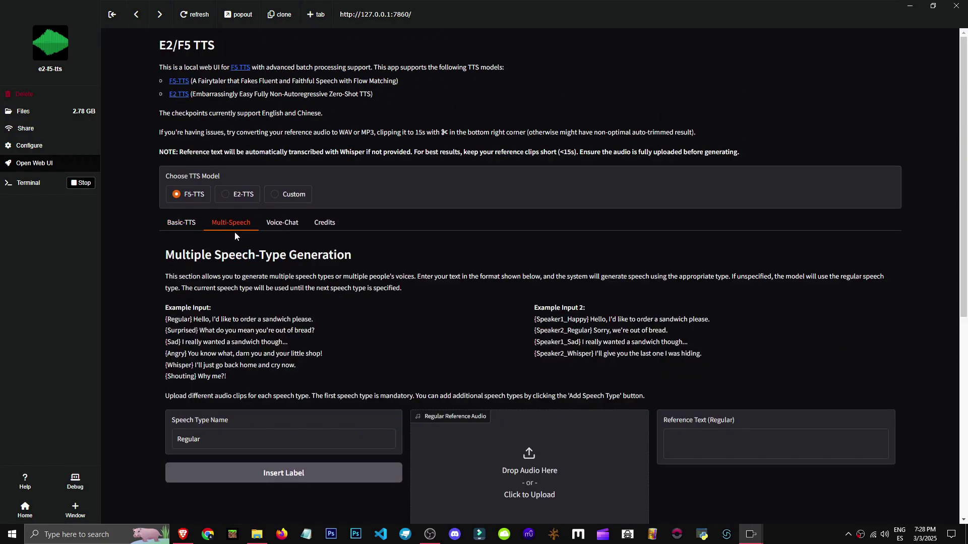
scroll(224, 231, "down", 3)
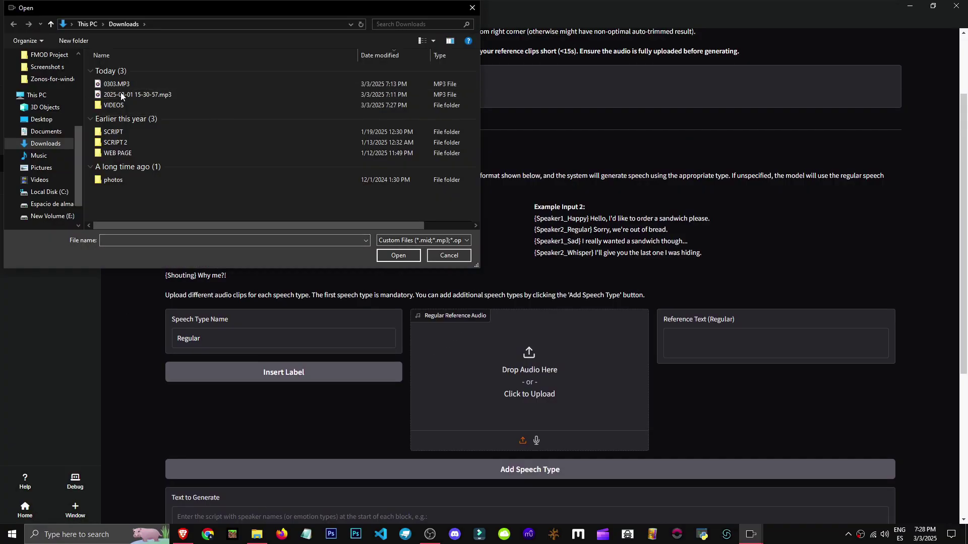
left_click(119, 84)
left_click(154, 98)
double_click(157, 96)
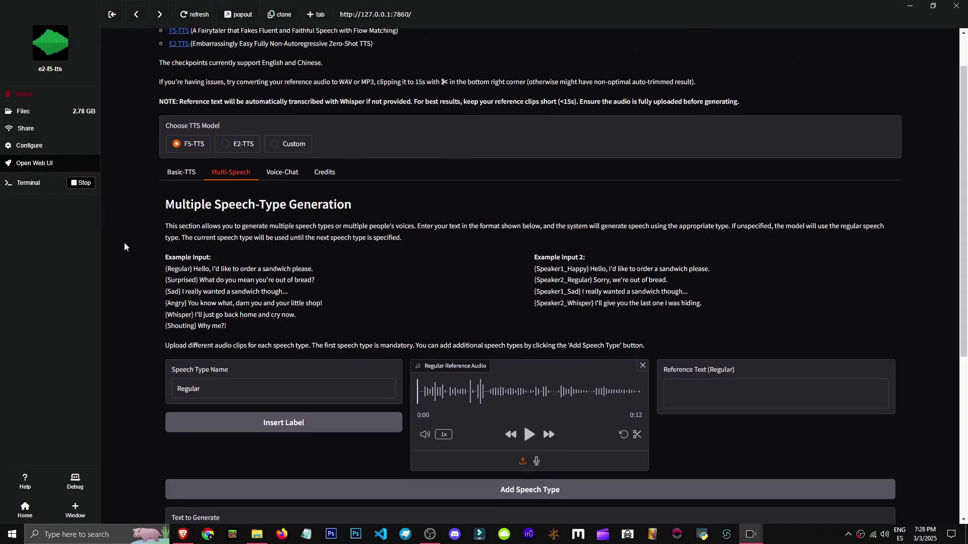
Read the description of Multiple Speech-Type Generation, highlighting how the text format and unspecified speech types are handled.
left_click_drag(170, 226, 865, 205)
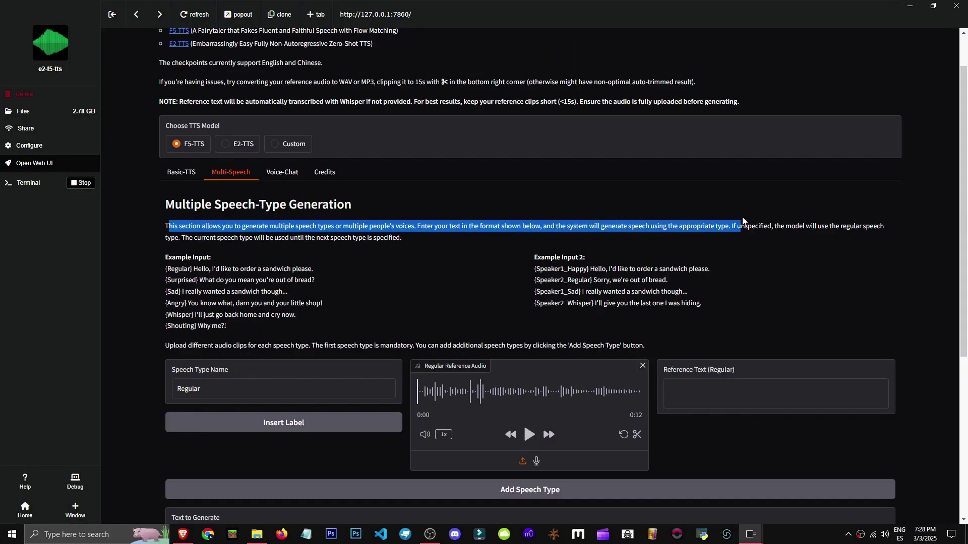
left_click_drag(801, 218, 767, 227)
left_click(832, 228)
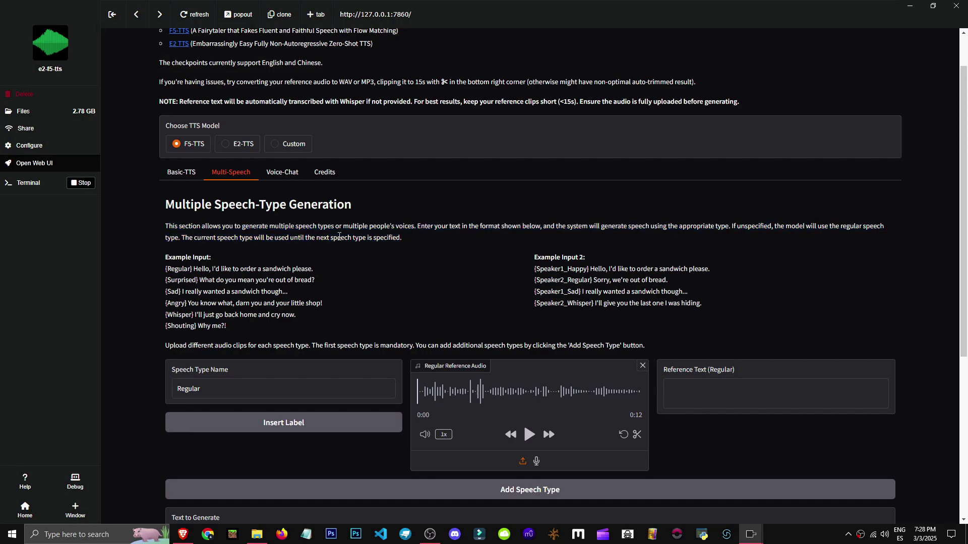
left_click_drag(180, 238, 427, 241)
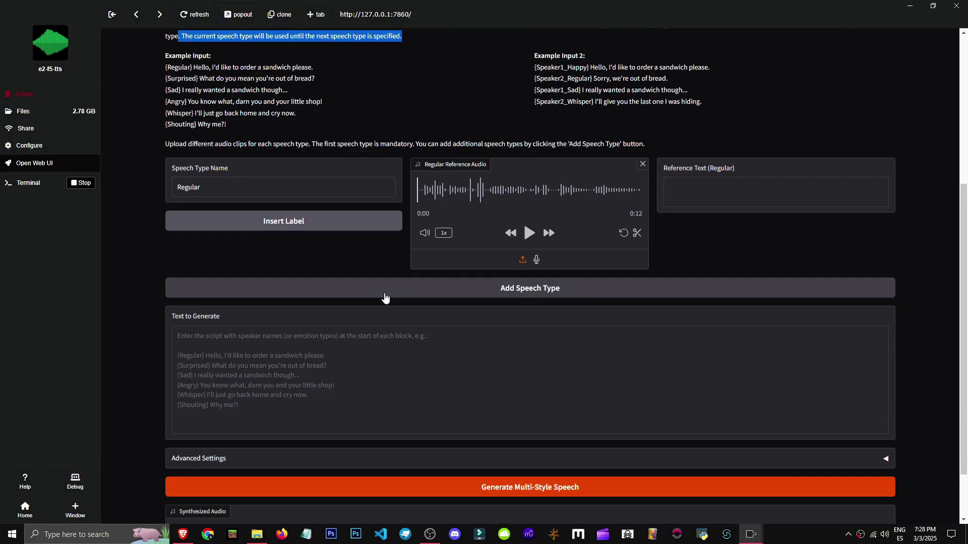
Try adding further blank speech types below the regular one.
left_click(370, 535)
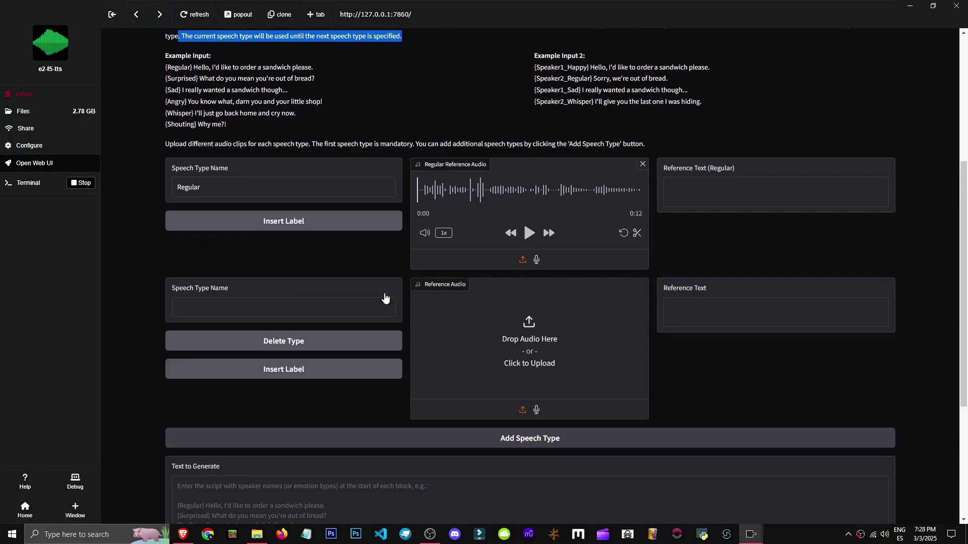
left_click(561, 443)
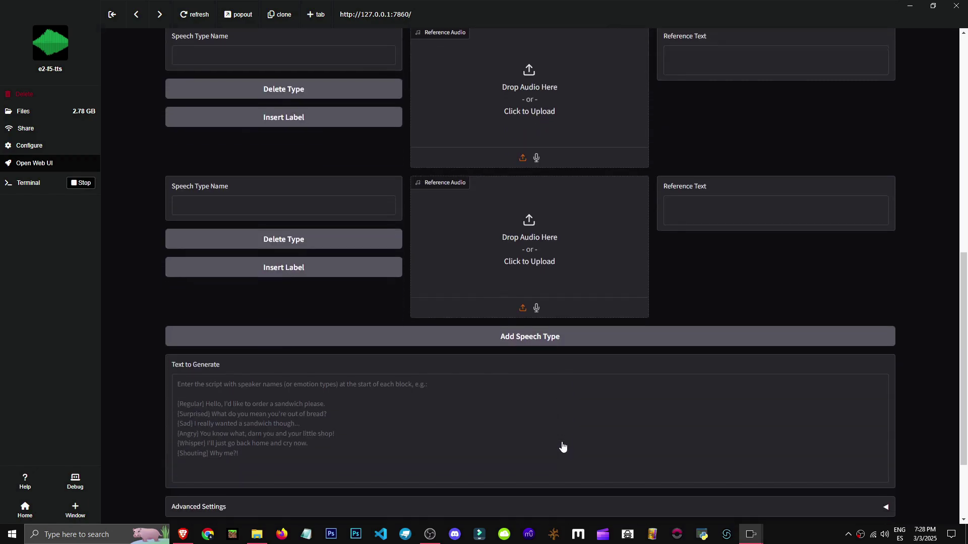
left_click(546, 338)
left_click(277, 180)
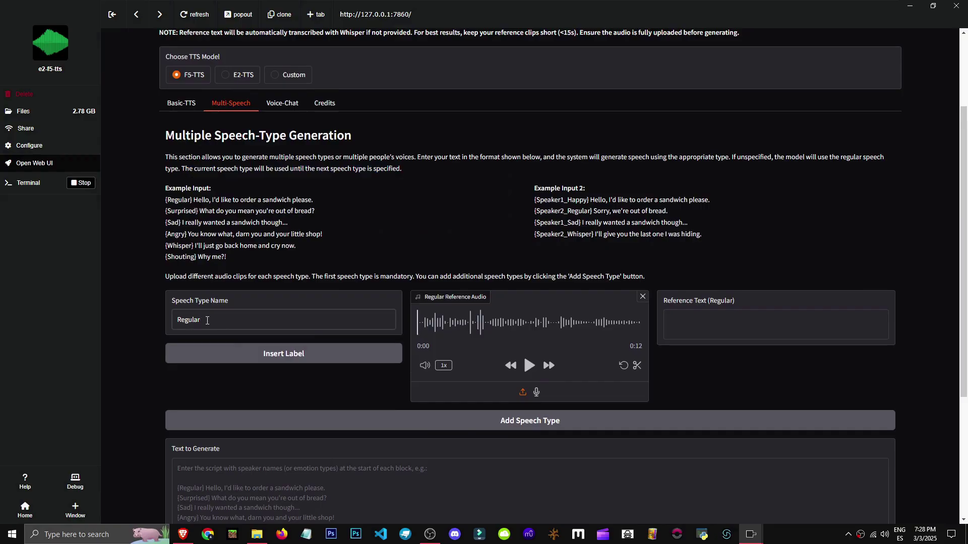
Name the regular speech type 1clicktutoriales and insert its label into the text to generate.
double_click(207, 321)
type("1clicktutoriales")
left_click(298, 358)
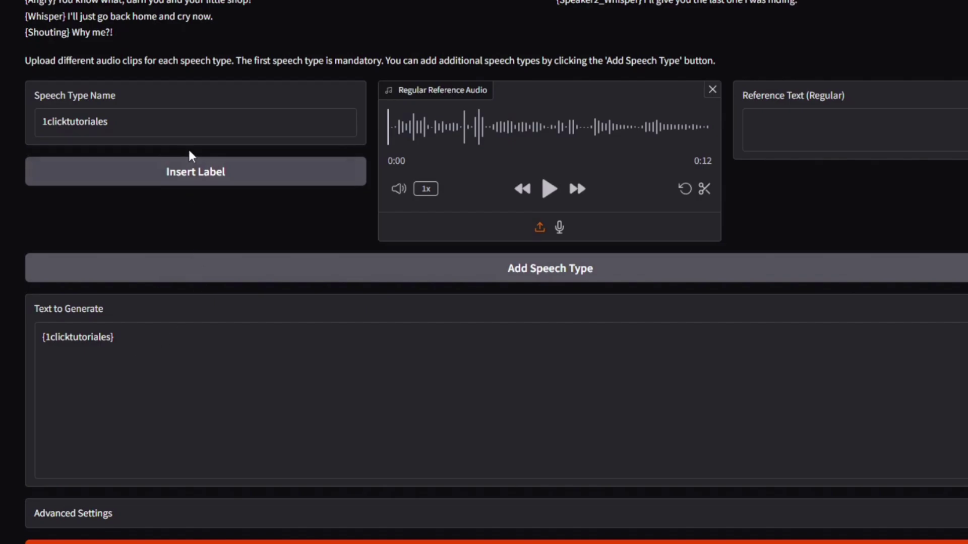
left_click(196, 171)
left_click(196, 171)
Clear the text to generate and enter hello as the regular speech type's reference text.
left_click(147, 410)
key("ctrl+a")
key("BackSpace")
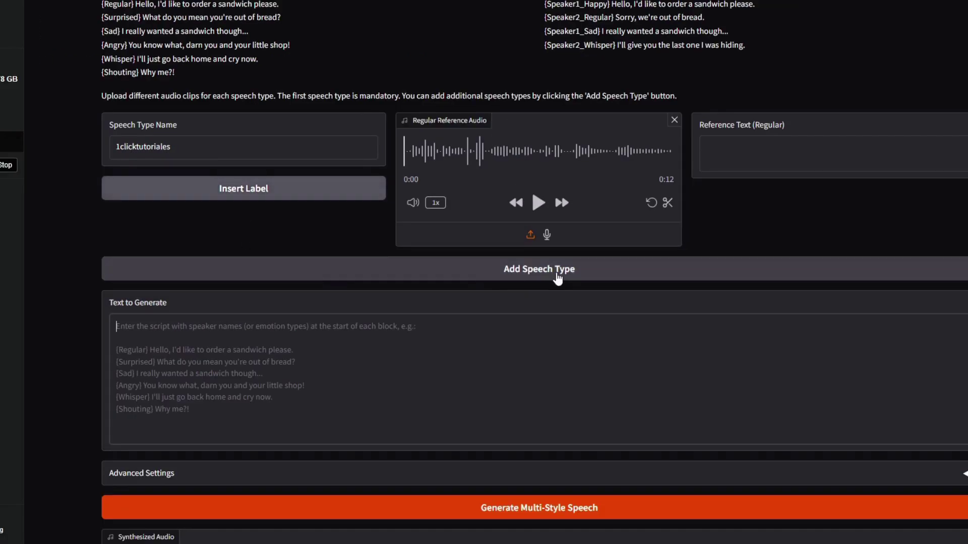
left_click(774, 141)
type("hello")
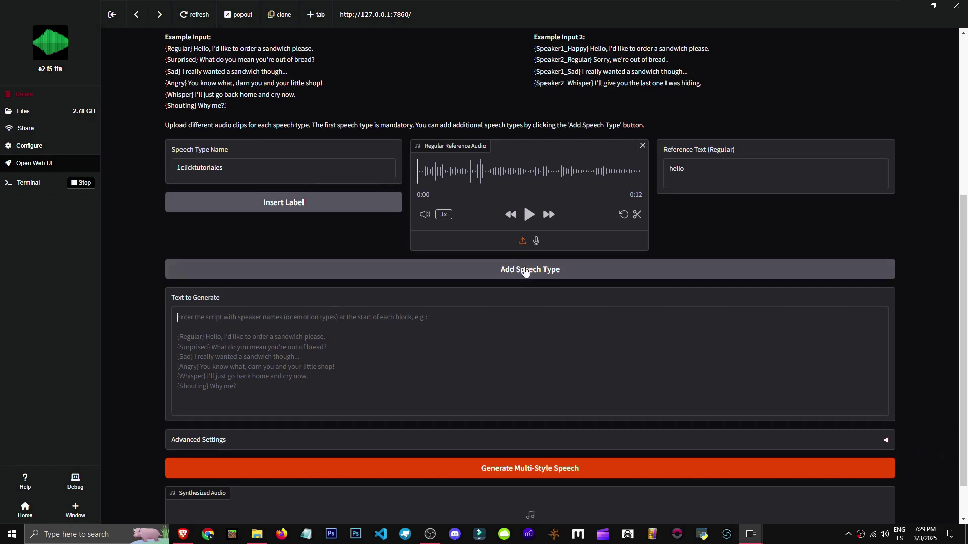
left_click(488, 276)
left_click(292, 352)
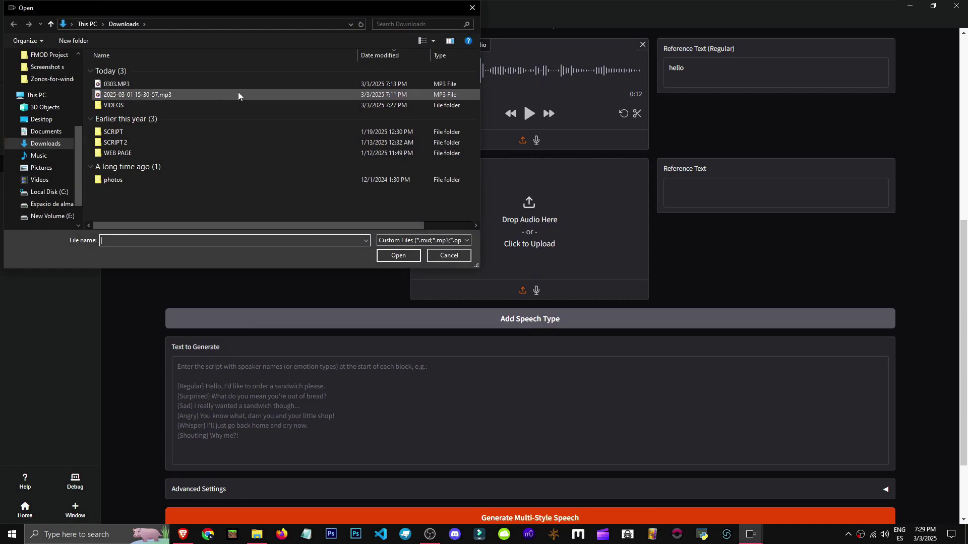
scroll(455, 32, "up", 1)
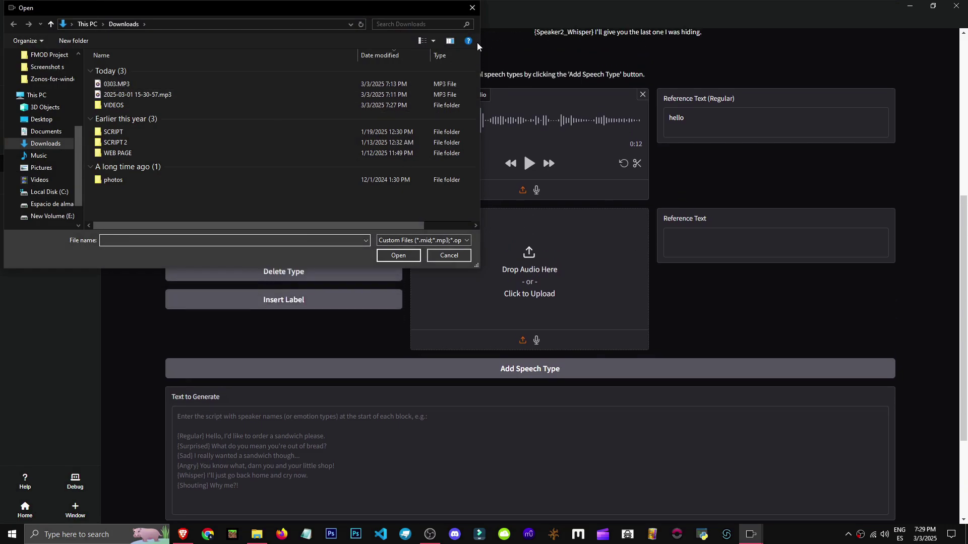
left_click_drag(434, 8, 901, 193)
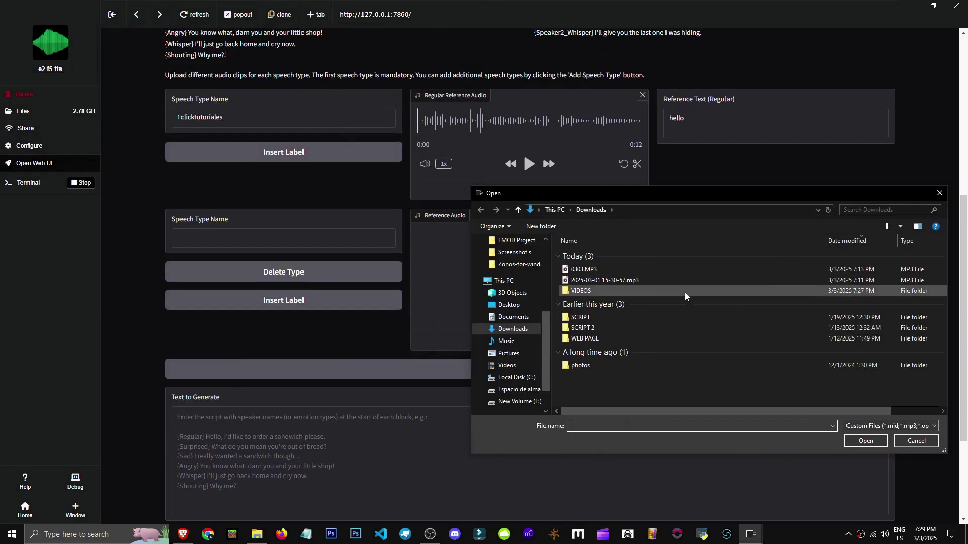
double_click(658, 281)
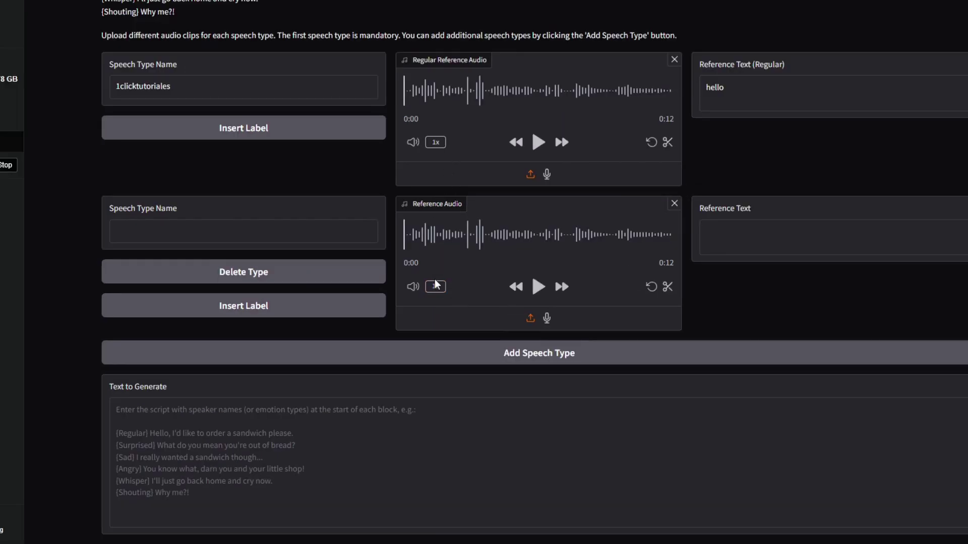
Set the second reference audio's playback speed to 2x and trim the clip to about 5 seconds.
left_click(436, 286)
left_click(668, 287)
left_click_drag(510, 236, 558, 247)
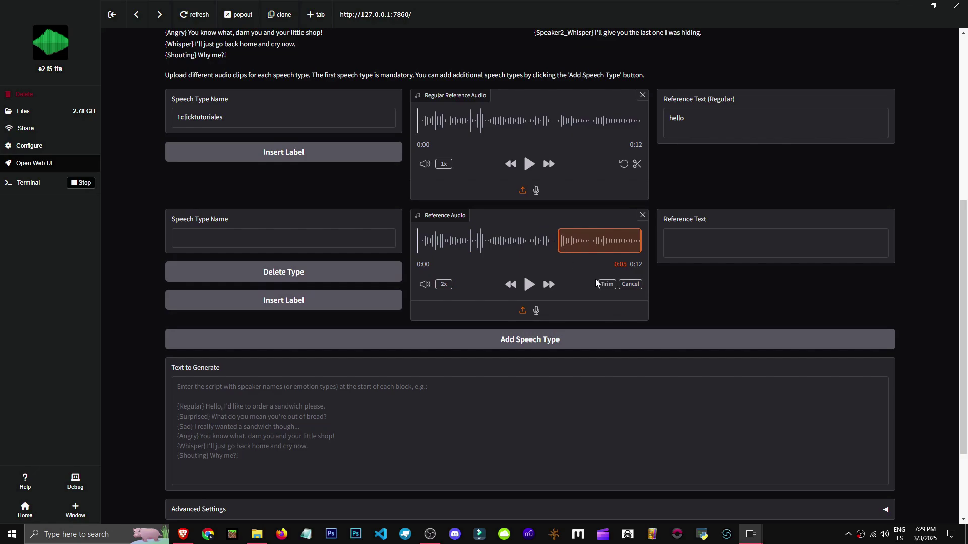
left_click(607, 285)
Trim the regular reference audio to about its first 4 seconds.
left_click(636, 164)
mouse_move(498, 120)
left_mouse_down()
mouse_move(435, 120)
mouse_move(486, 123)
left_mouse_up()
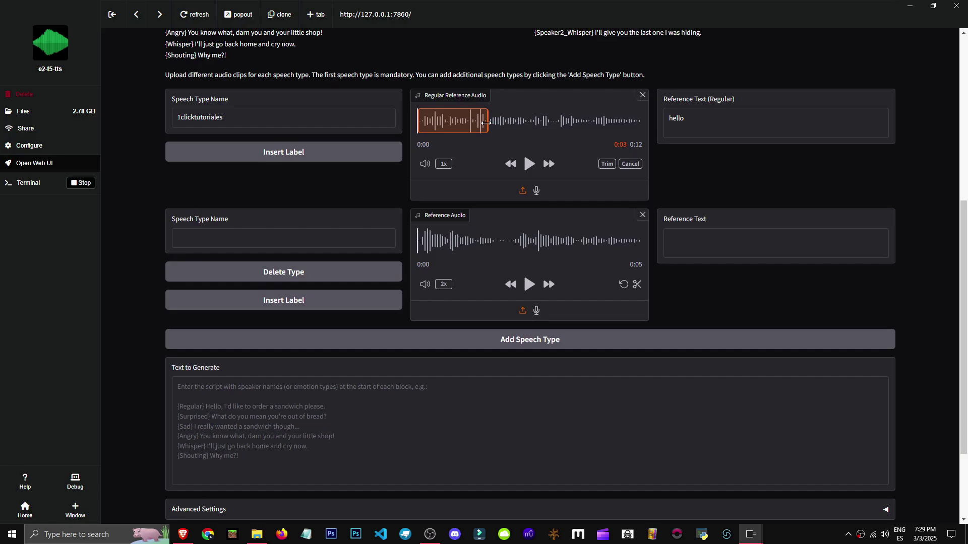
left_click(604, 167)
Name the regular speech type 1 and the added speech type 2.
left_click_drag(227, 118, 145, 120)
left_click(231, 240)
type("2")
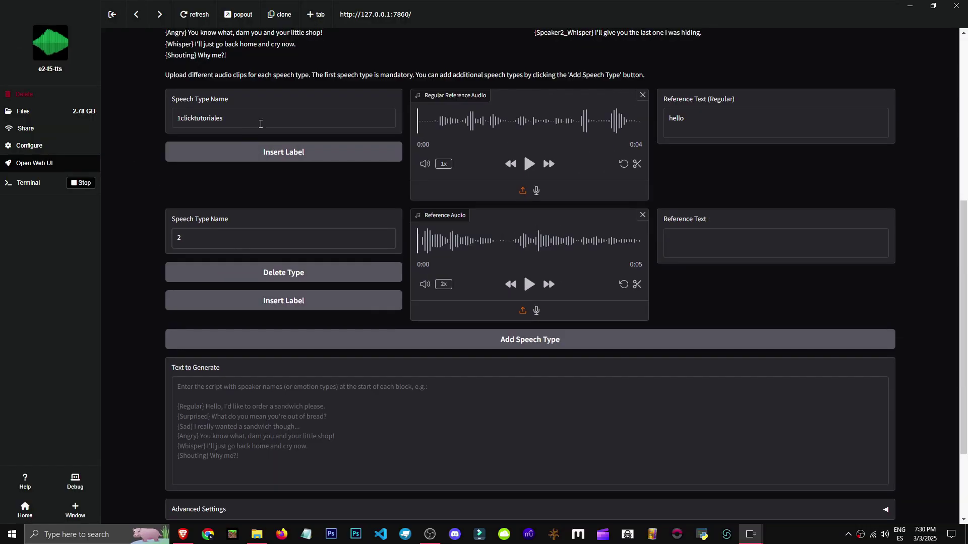
left_click_drag(262, 123, 128, 150)
type("1")
Clear the reference text of the regular speech type.
scroll(218, 447, "down", 2)
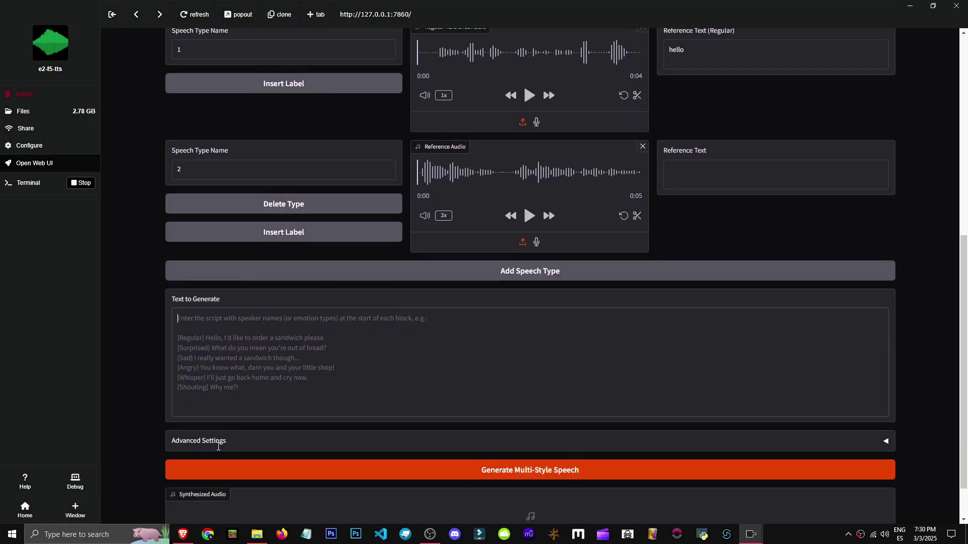
scroll(157, 343, "up", 3)
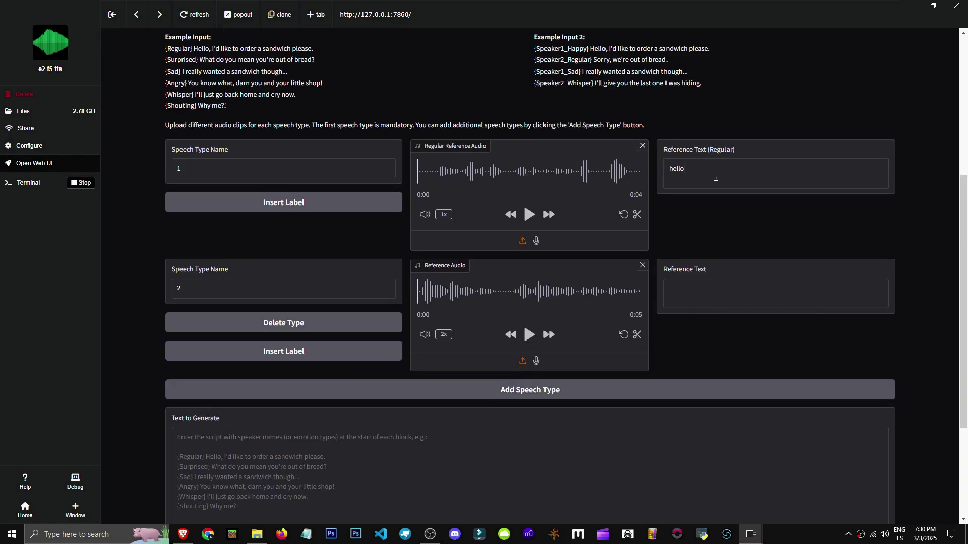
key("ctrl+a")
key("BackSpace")
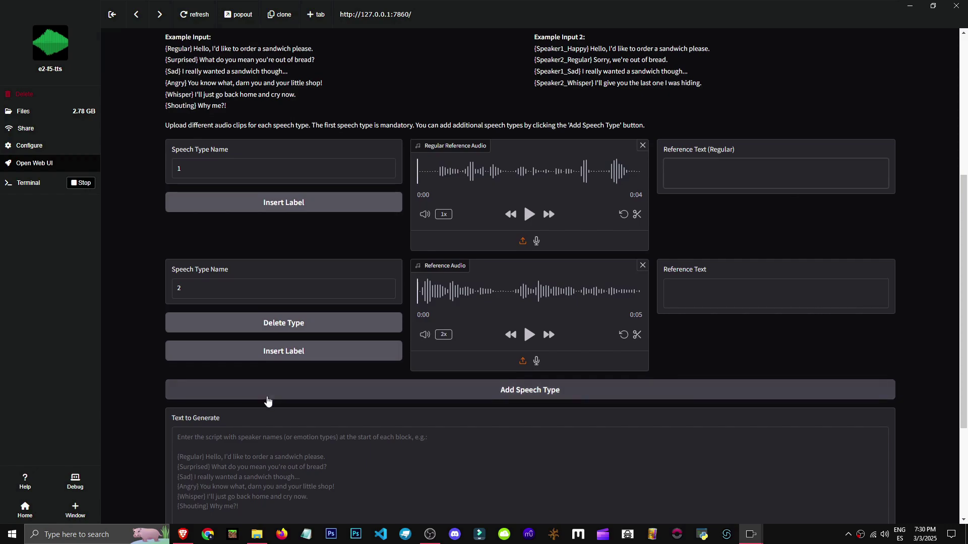
Enter {Surprised} as the reference text of the regular speech type.
scroll(268, 402, "down", 1)
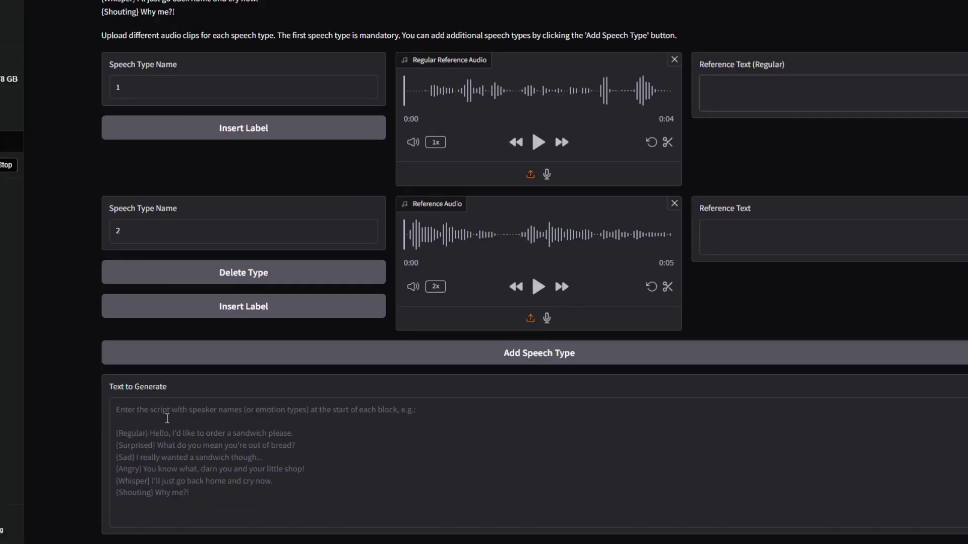
scroll(127, 421, "down", 1)
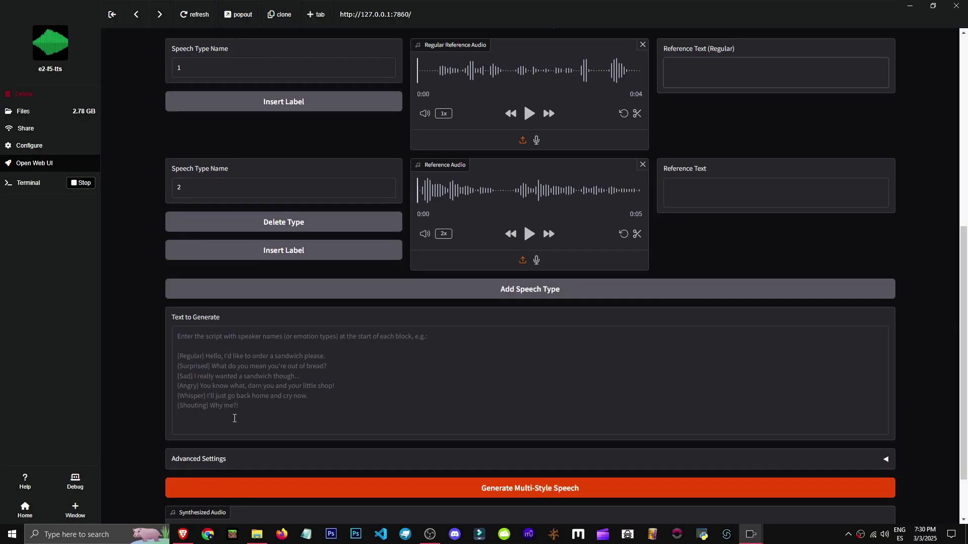
scroll(252, 415, "down", 1)
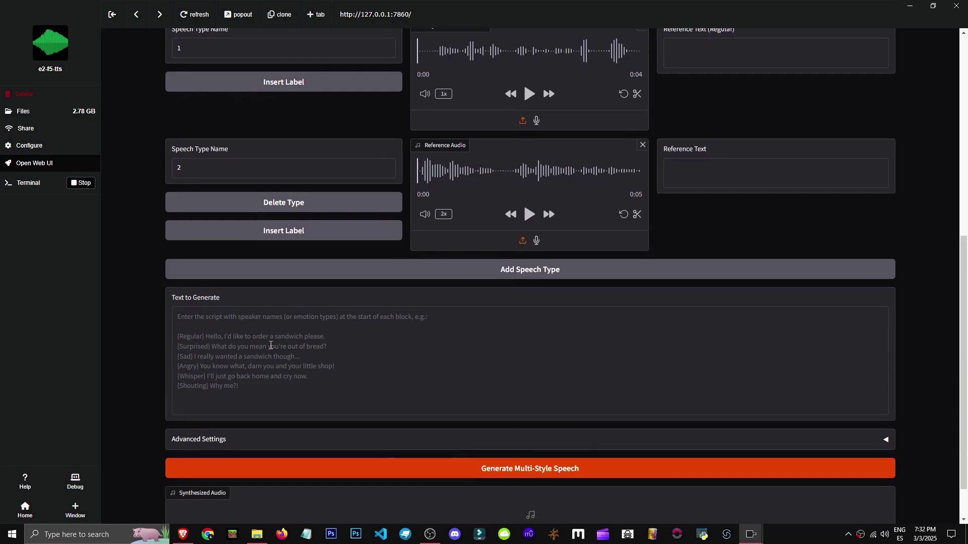
scroll(363, 256, "up", 3)
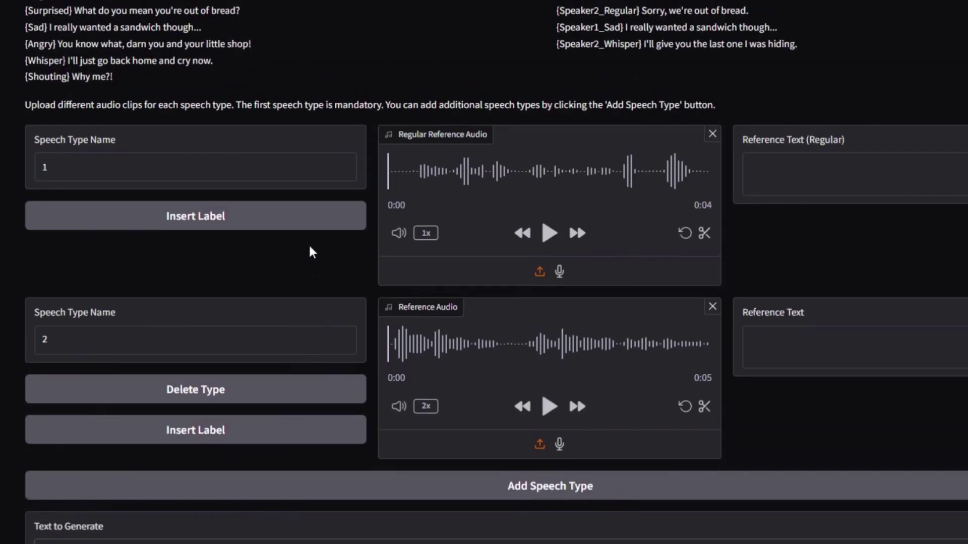
left_click(888, 161)
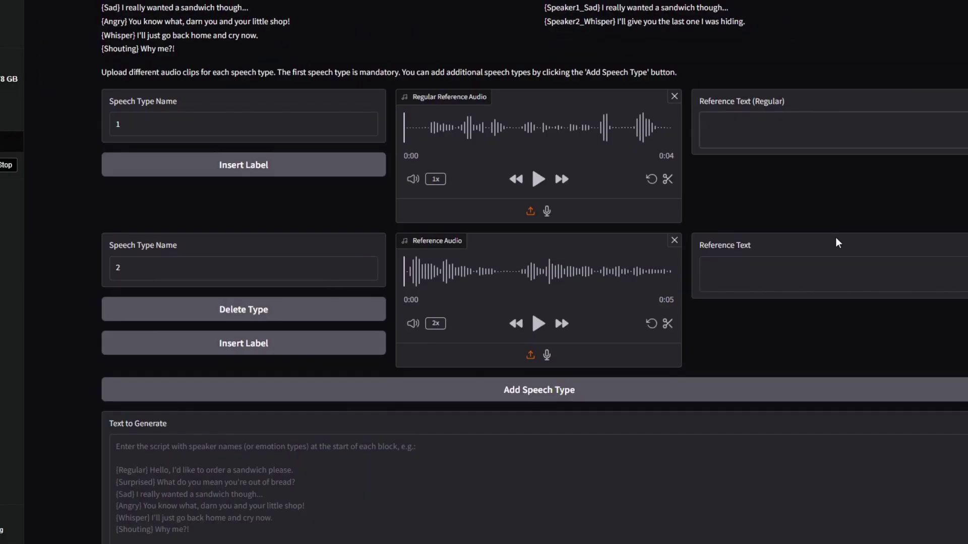
type("(Surprised)")
left_click(285, 172)
left_click_drag(750, 124, 692, 128)
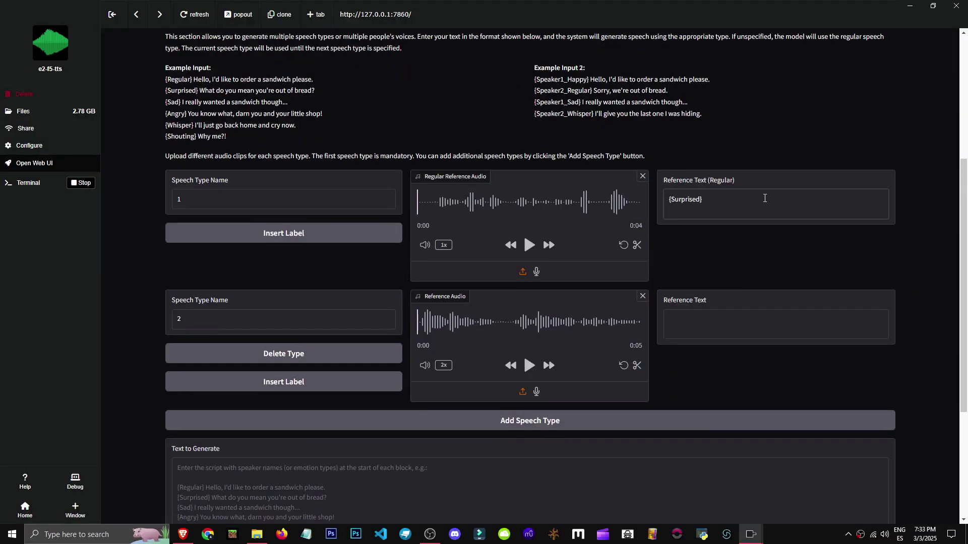
Set the reference text to 1click for speech type 1 and 2click for speech type 2.
left_click_drag(765, 198, 648, 191)
key("BackSpace")
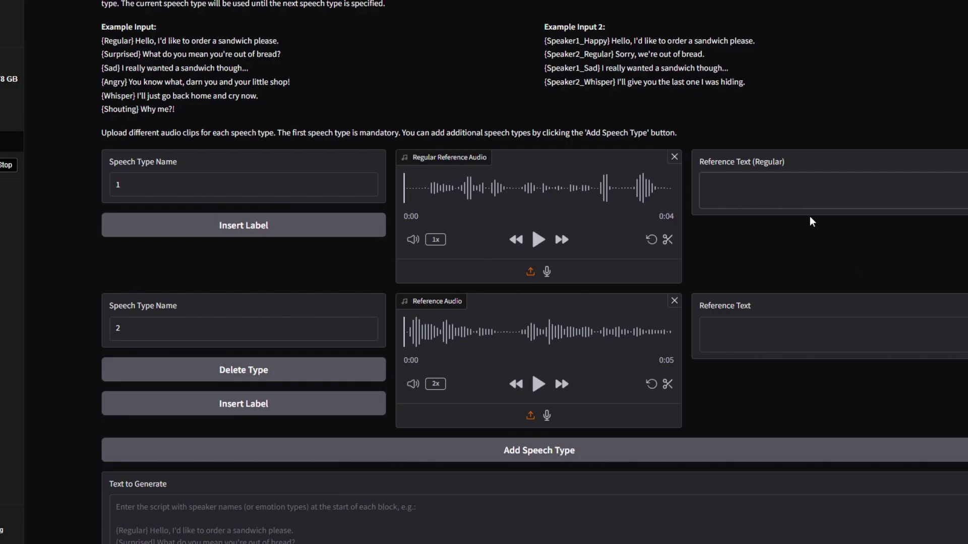
type("1click")
left_click(799, 331)
type("2click")
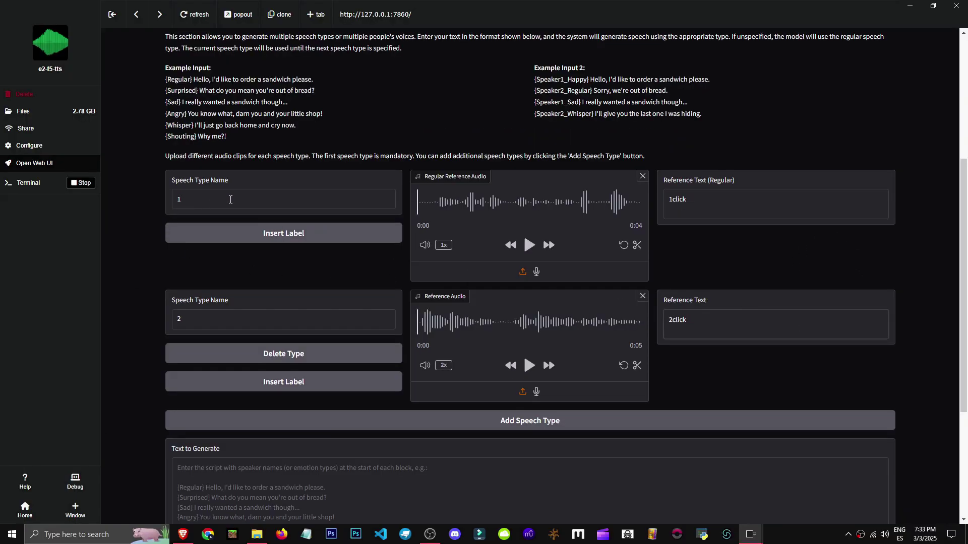
Write the script lines {1} hello have a good day and {2} no thanks, and start a third line with the {1} label.
left_click(312, 239)
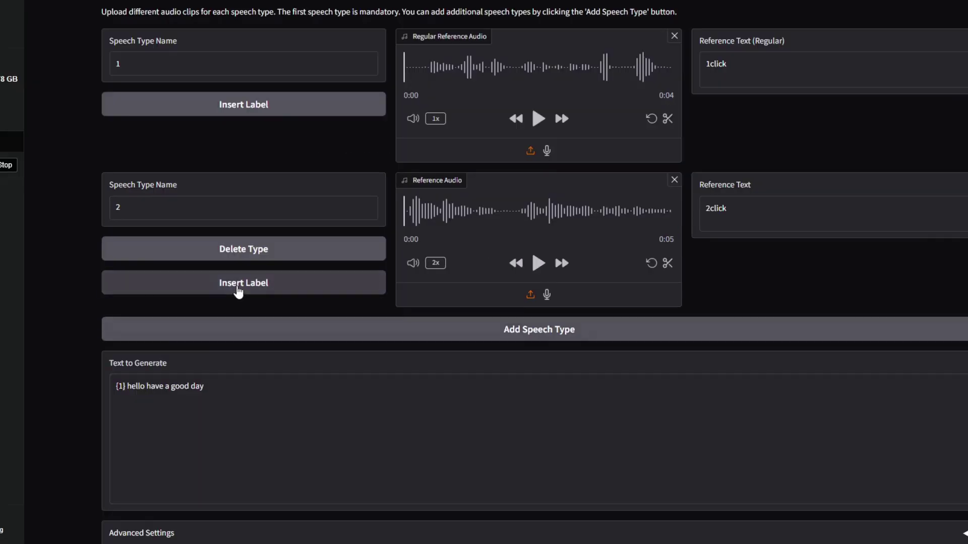
left_click(238, 292)
left_click(205, 386)
key("Return")
left_click(252, 401)
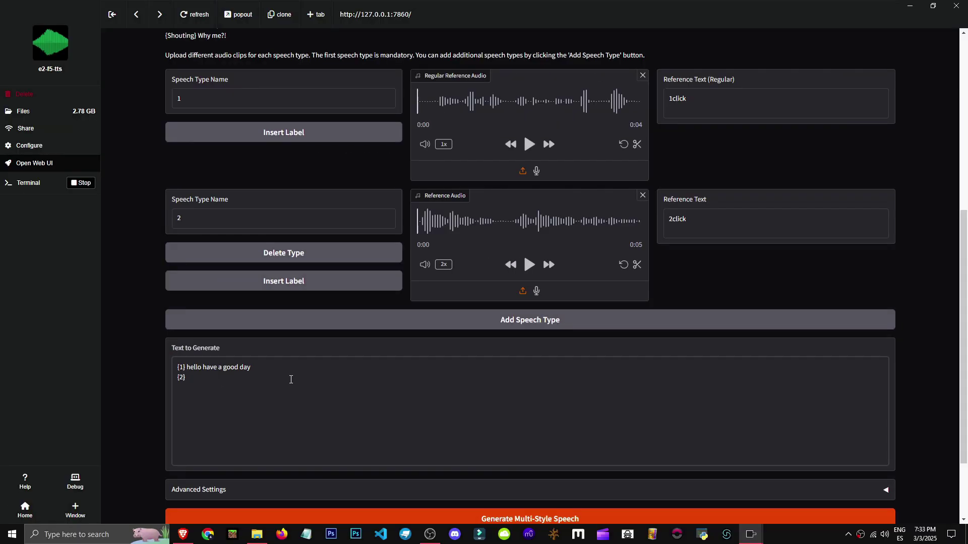
type("no thanks")
key("Return")
left_click(316, 139)
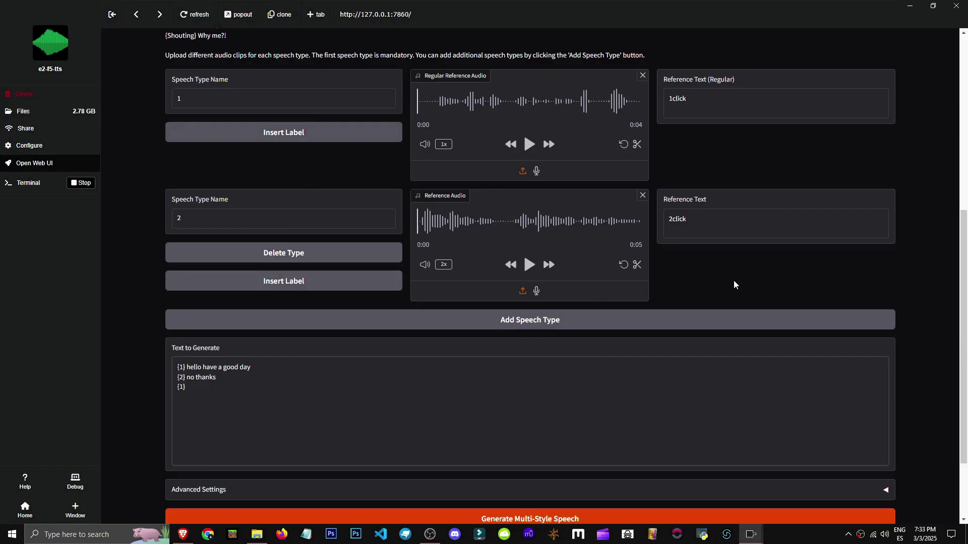
Review the reference text fields of both speech types.
scroll(734, 285, "up", 2)
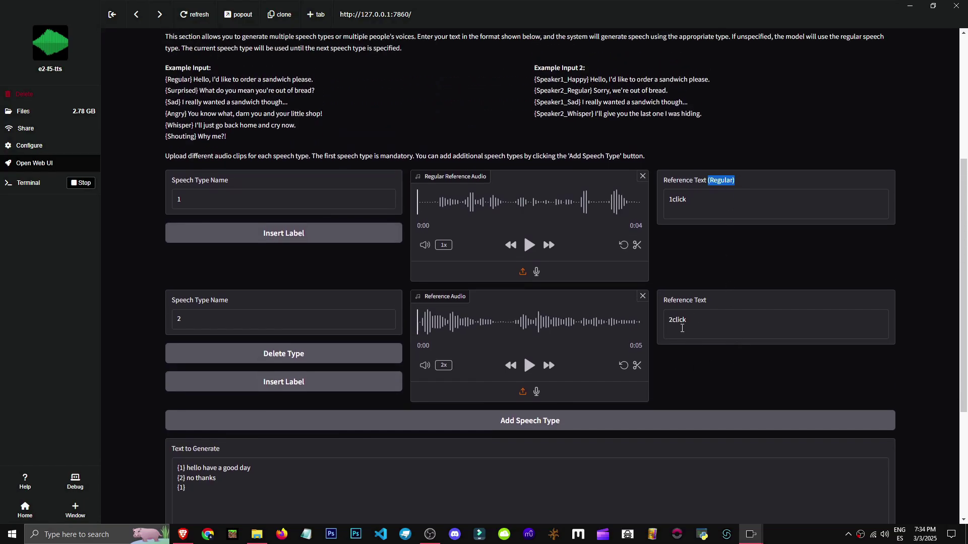
left_click_drag(692, 301, 736, 302)
left_click(726, 318)
Complete the third script line with ok, go home and generate the multi-style speech.
scroll(282, 439, "down", 2)
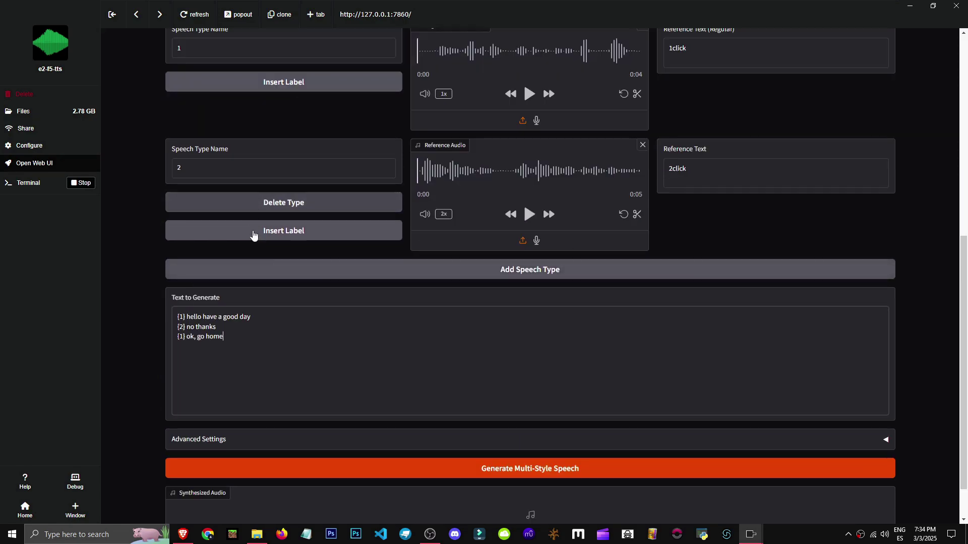
left_click(464, 471)
scroll(562, 440, "up", 2)
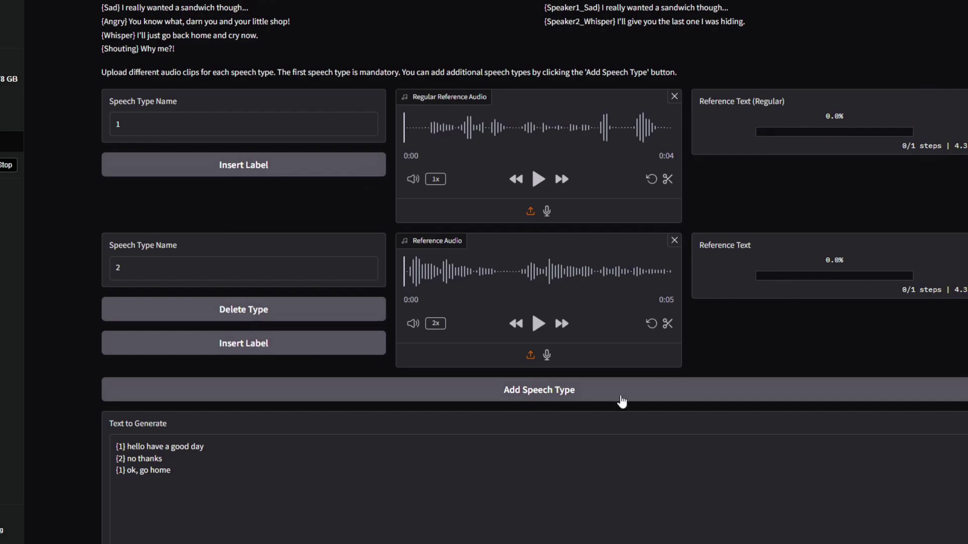
scroll(580, 417, "down", 1)
scroll(133, 454, "up", 1)
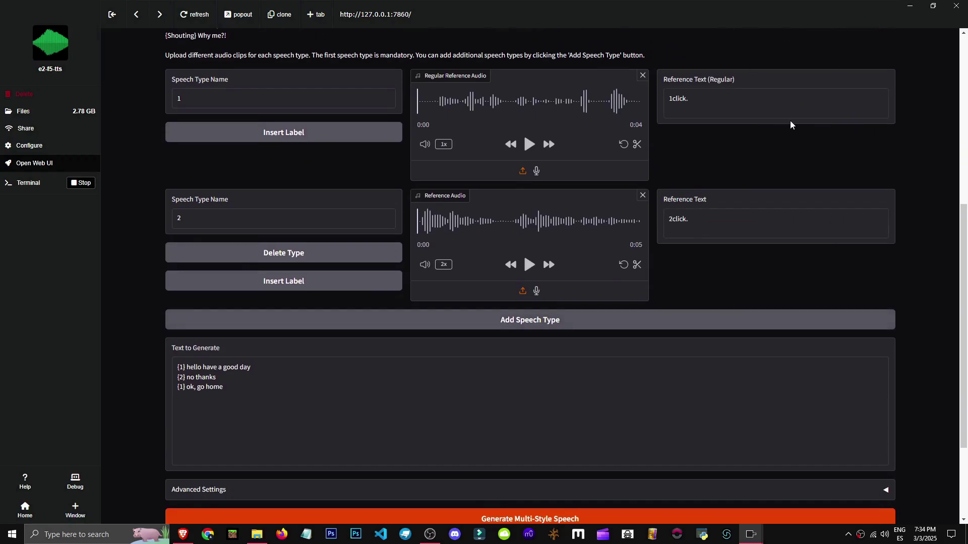
scroll(559, 338, "down", 4)
scroll(514, 388, "up", 1)
scroll(479, 434, "down", 1)
Play the synthesized multi-style audio and compare it with the reference clip of speech type 1.
left_click(531, 476)
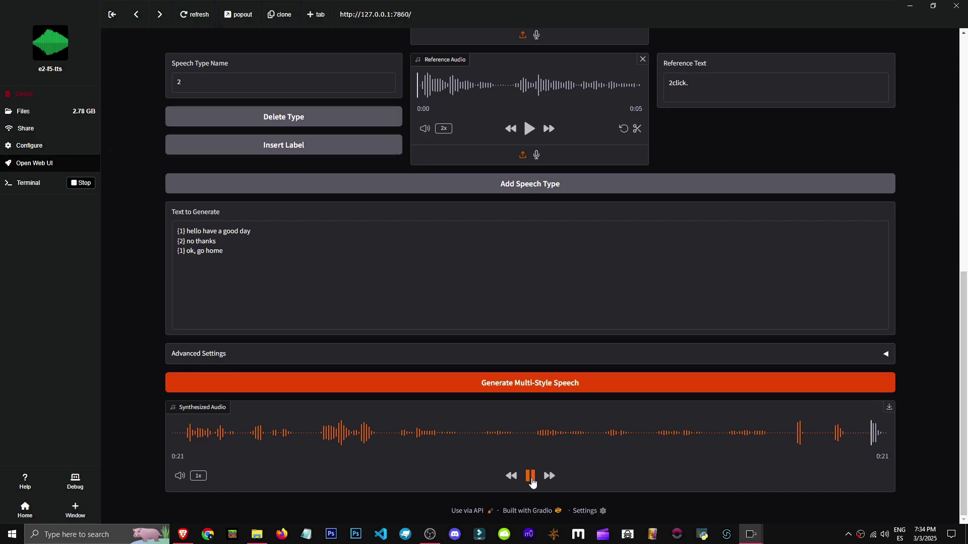
scroll(551, 239, "up", 6)
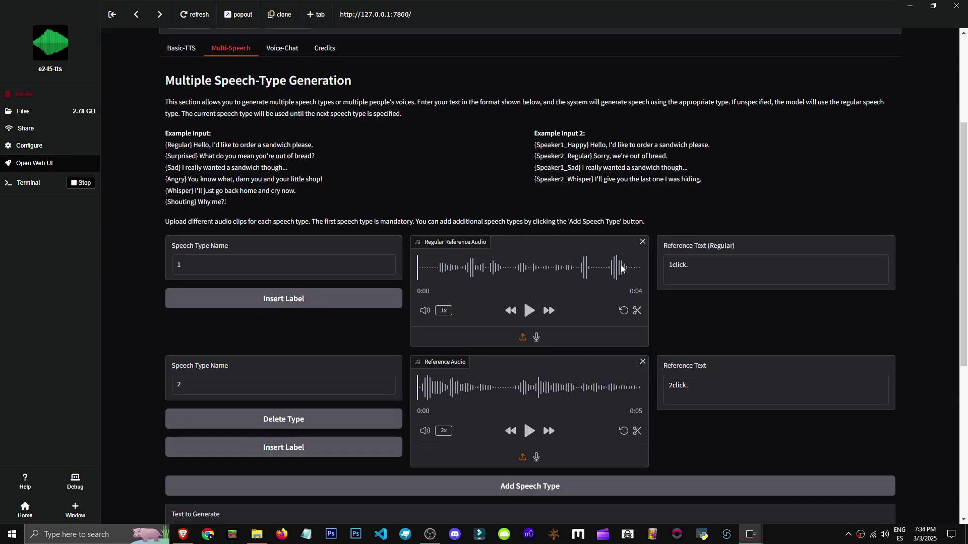
scroll(341, 444, "down", 5)
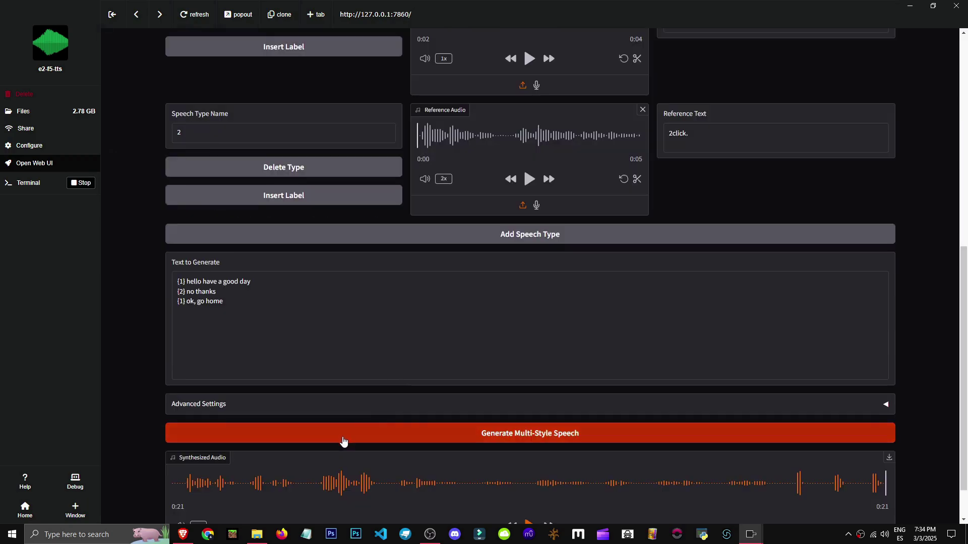
scroll(341, 444, "up", 6)
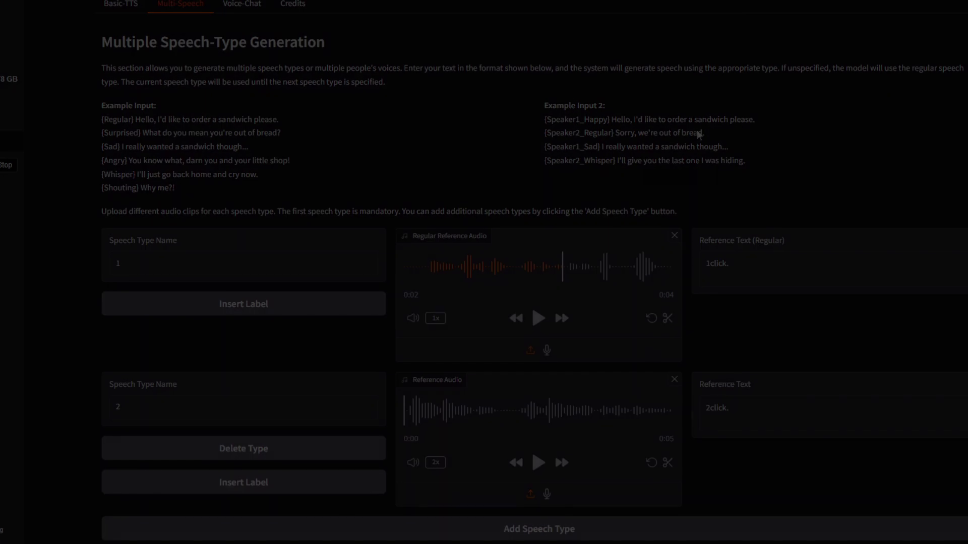